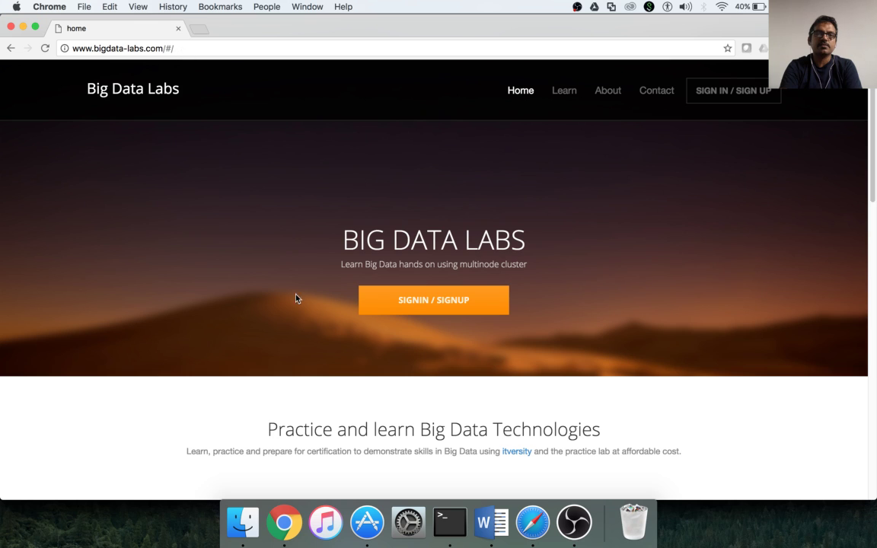
Open the Sign in or Register page from the SIGNIN / SIGNUP button on the home page.
left_click(423, 304)
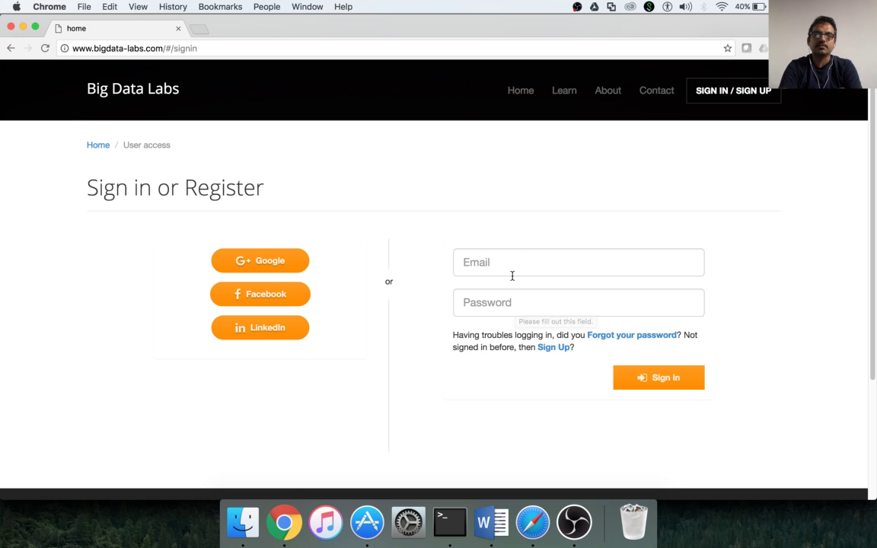
Sign in to Big Data Labs with Google, choosing the first account in the list.
left_click(275, 263)
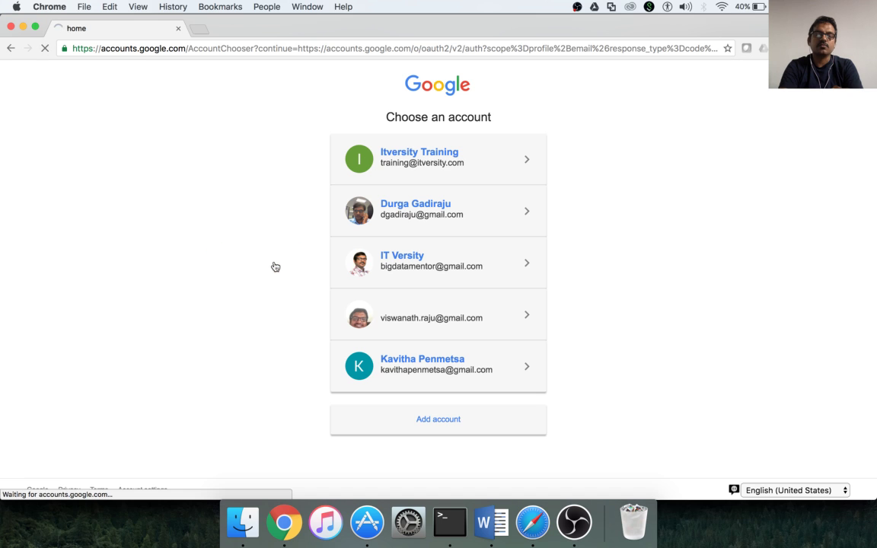
left_click(428, 170)
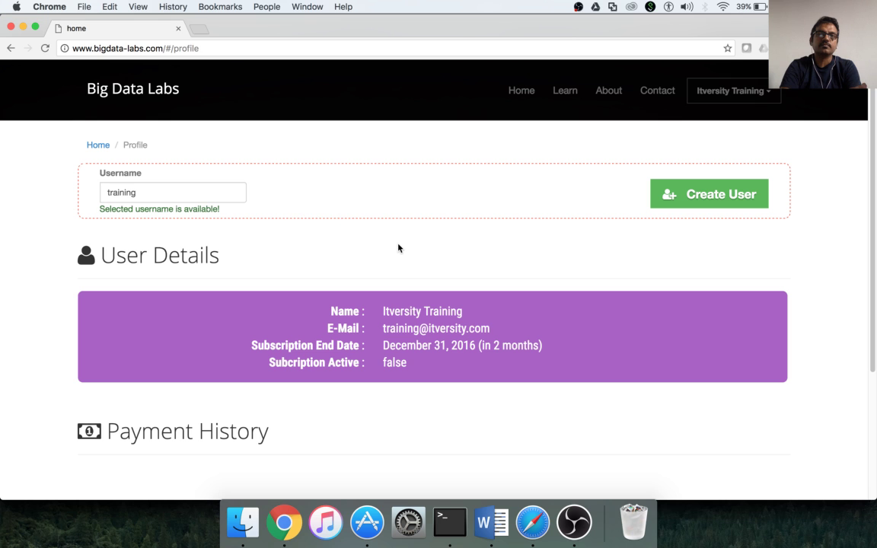
Confirm the username 'training' on the Profile page and create the lab user.
scroll(397, 248, "down", 3)
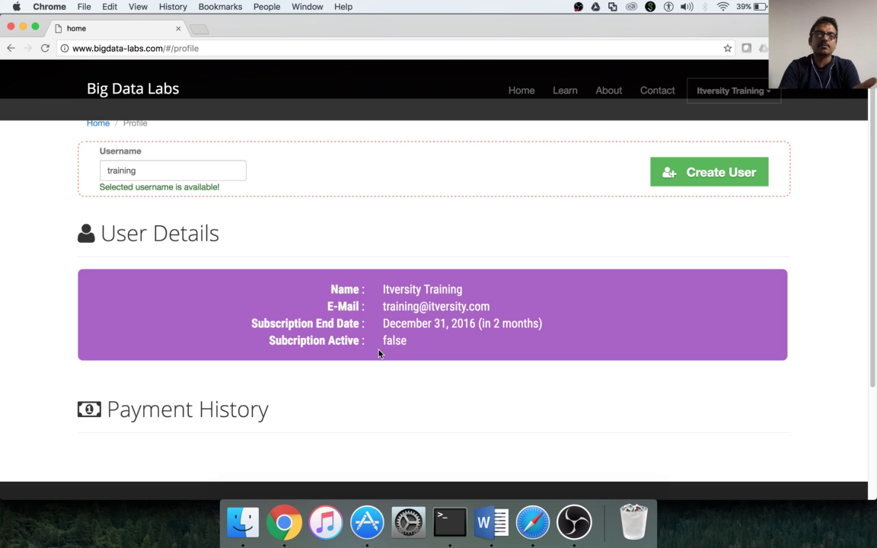
scroll(379, 352, "up", 2)
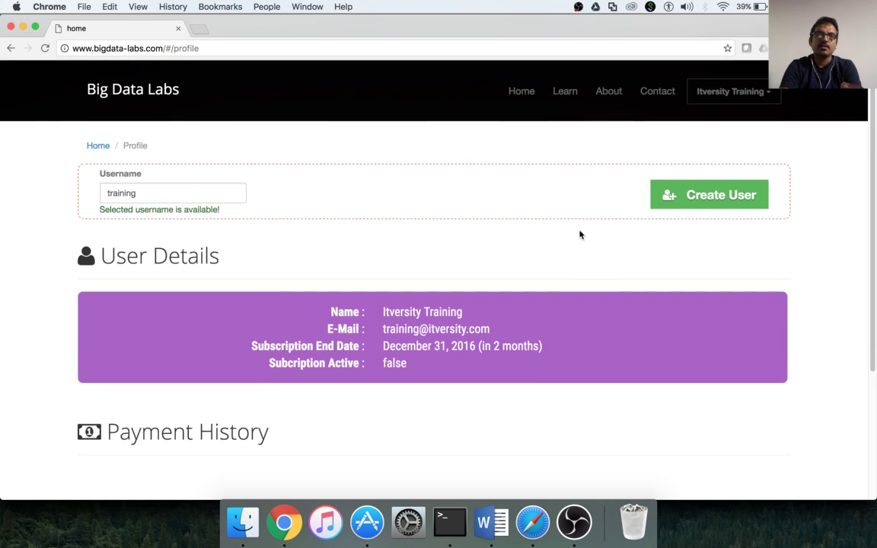
double_click(171, 194)
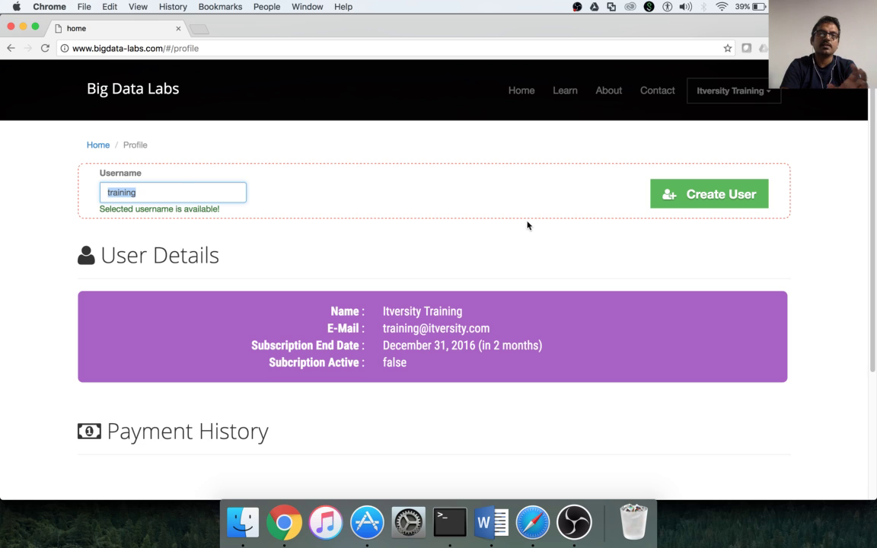
left_click(715, 195)
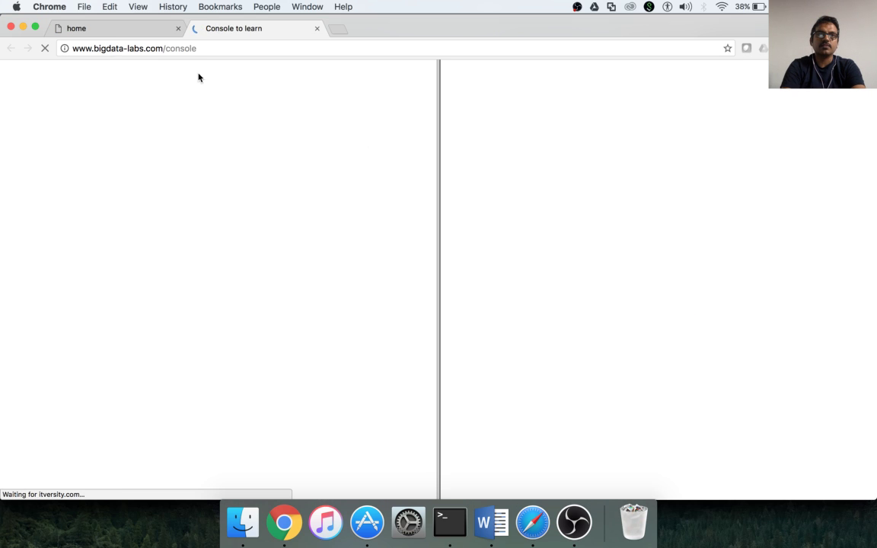
Switch to the Lab Credentials tab, then back to the web console page.
left_click(137, 28)
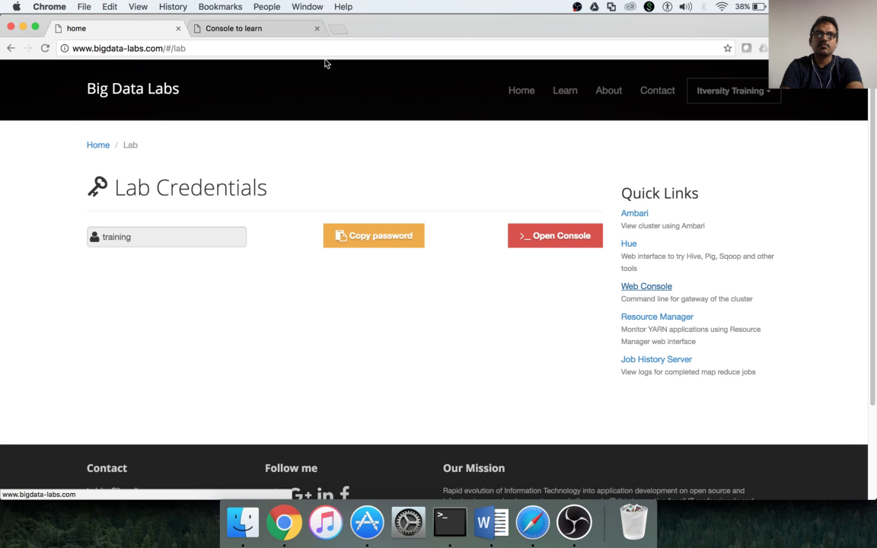
left_click(265, 29)
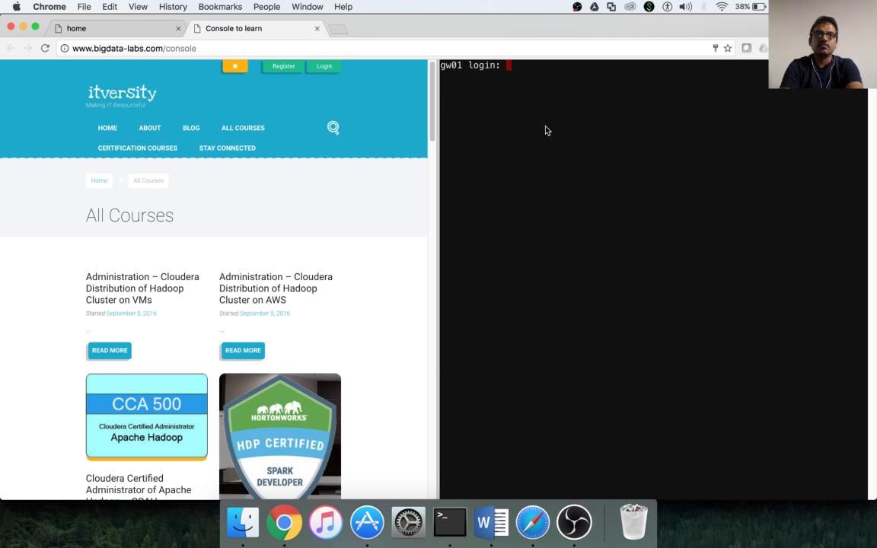
Load the gw01.itversity.com Wetty terminal in a new browser tab.
left_click(338, 28)
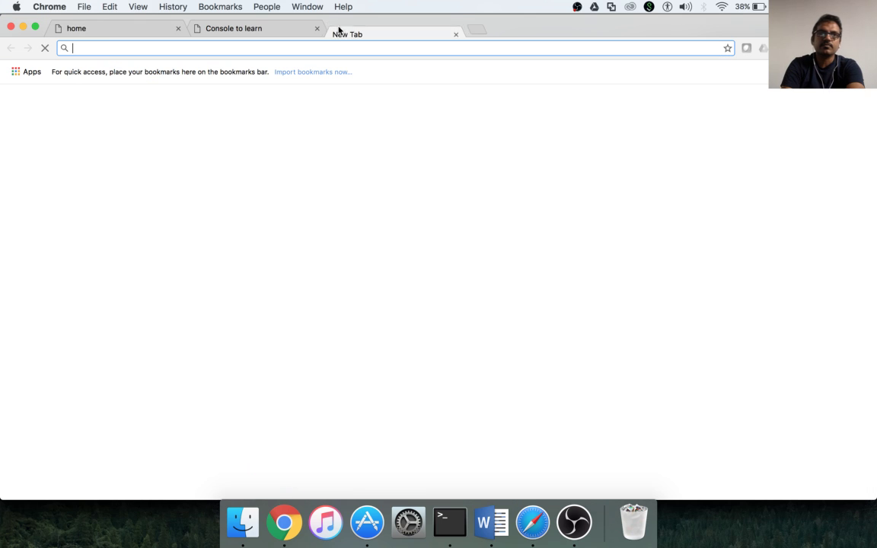
type("gw01.itversity.com")
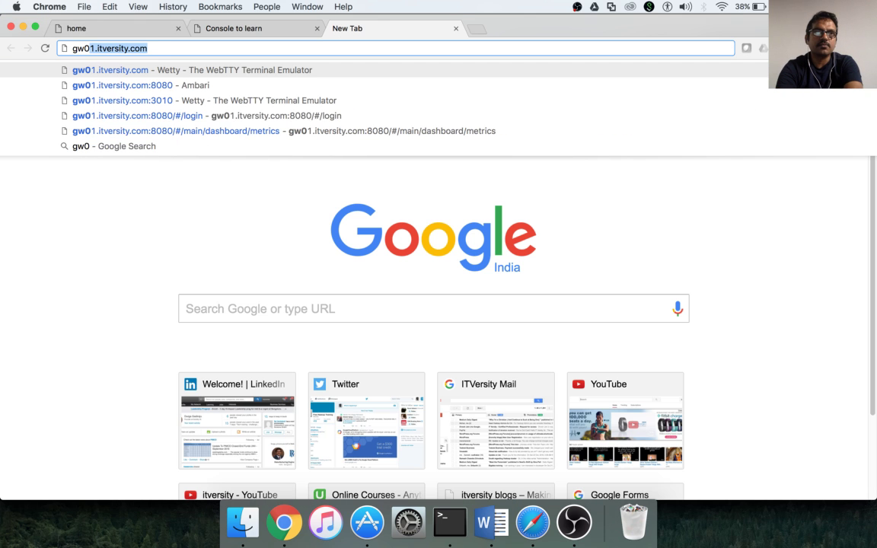
key("Return")
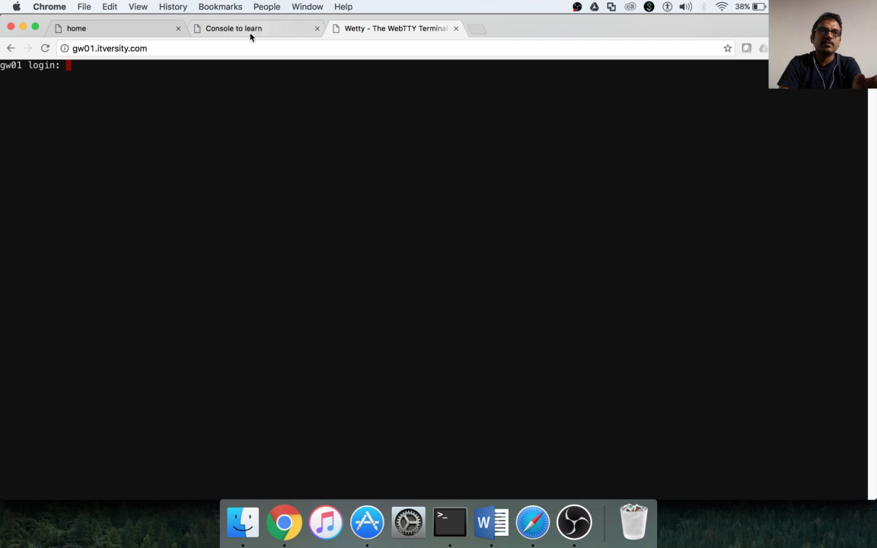
Log the web console into the gateway as training using the copied lab password.
left_click(89, 30)
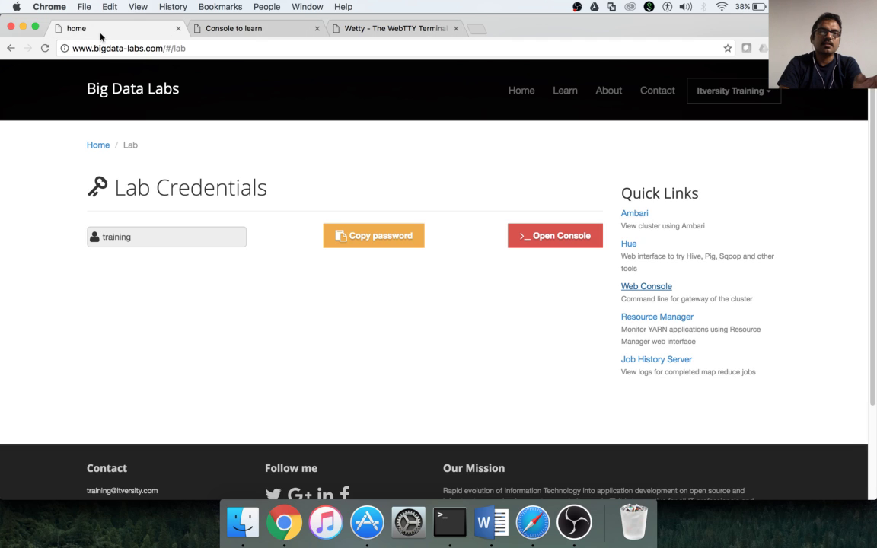
left_click(396, 246)
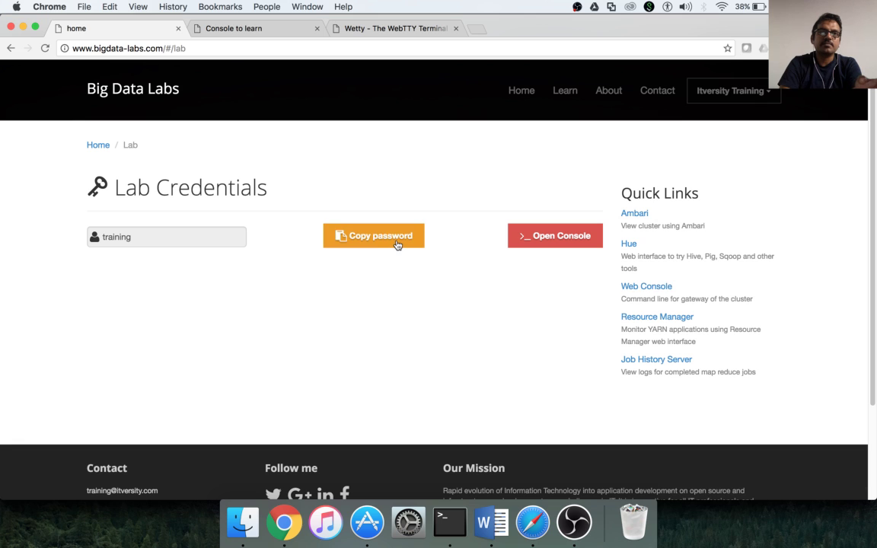
left_click(271, 33)
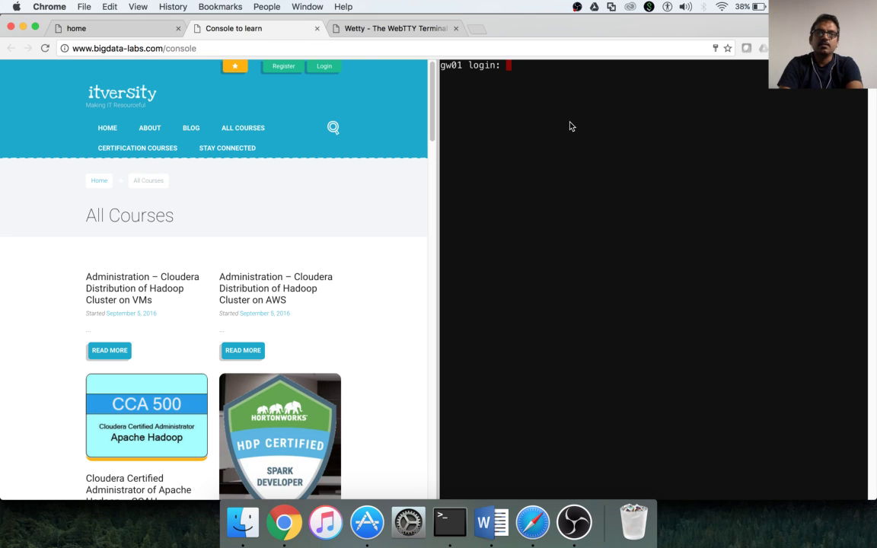
type("training")
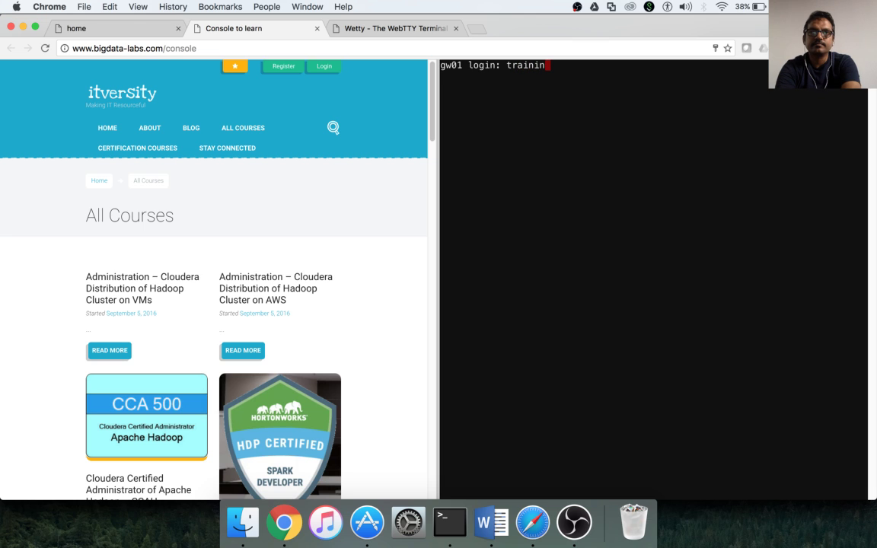
key("Return")
key("super+v")
key("Return")
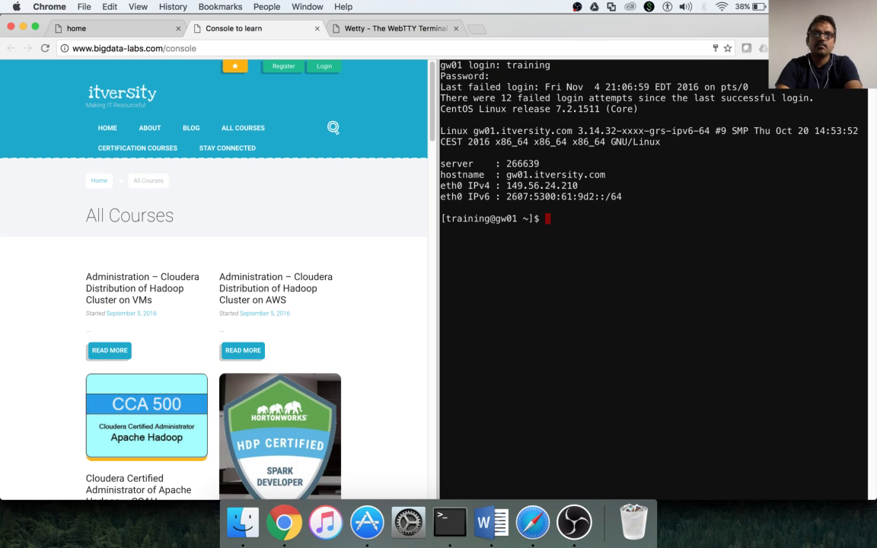
left_click(356, 30)
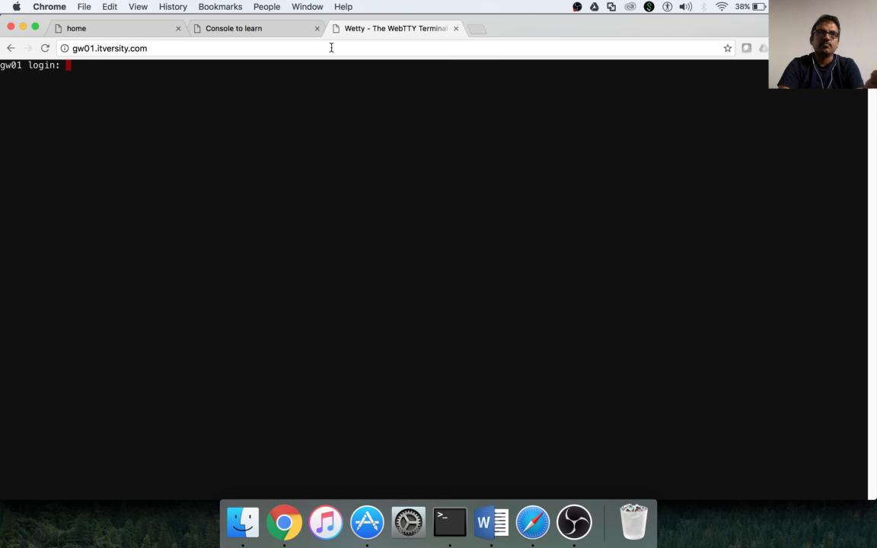
left_click(251, 30)
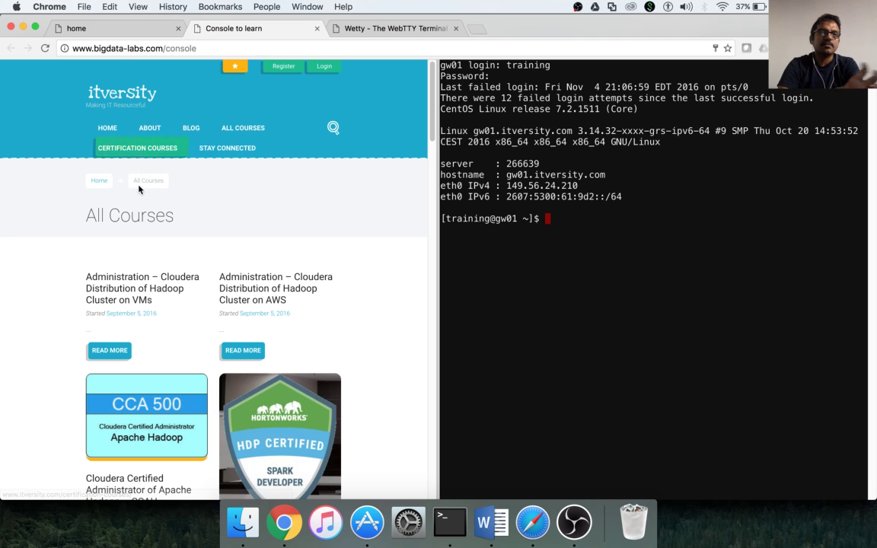
Widen the console's terminal pane over the course page by dragging the divider left.
scroll(196, 318, "down", 3)
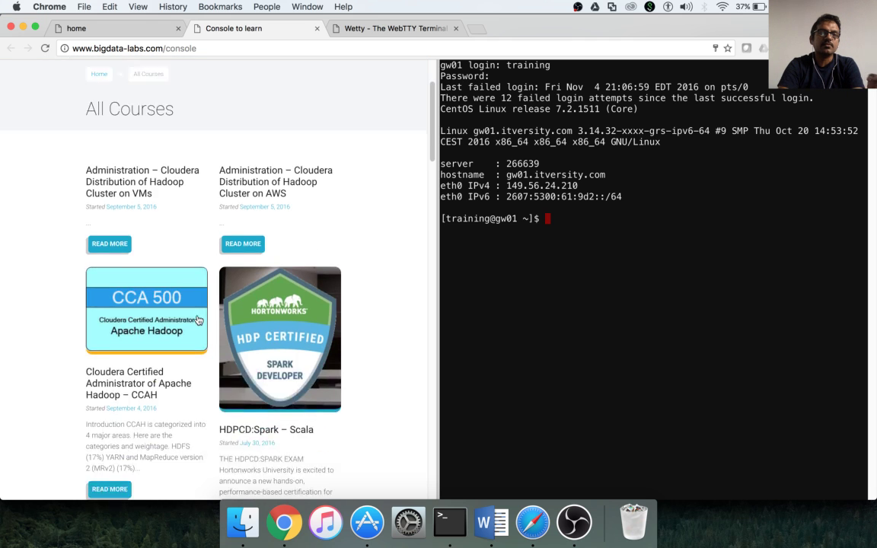
scroll(197, 318, "down", 4)
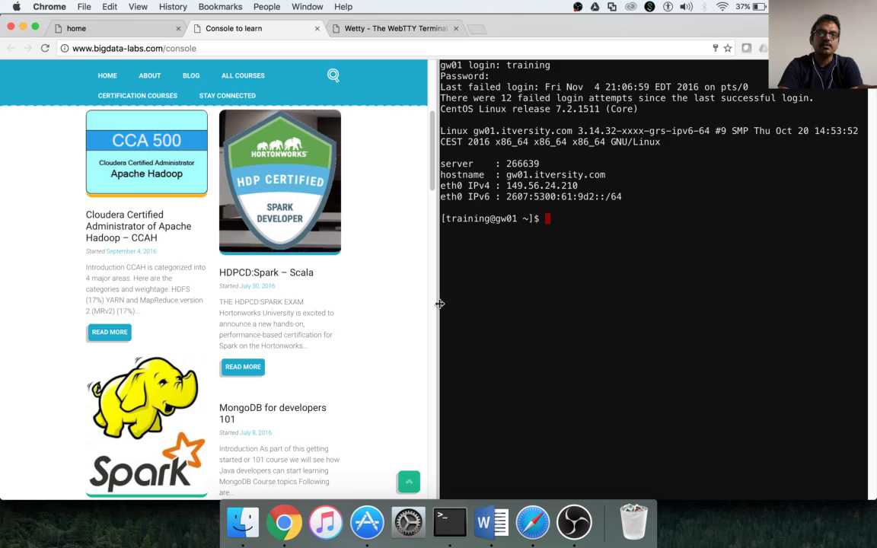
left_click_drag(439, 303, 34, 246)
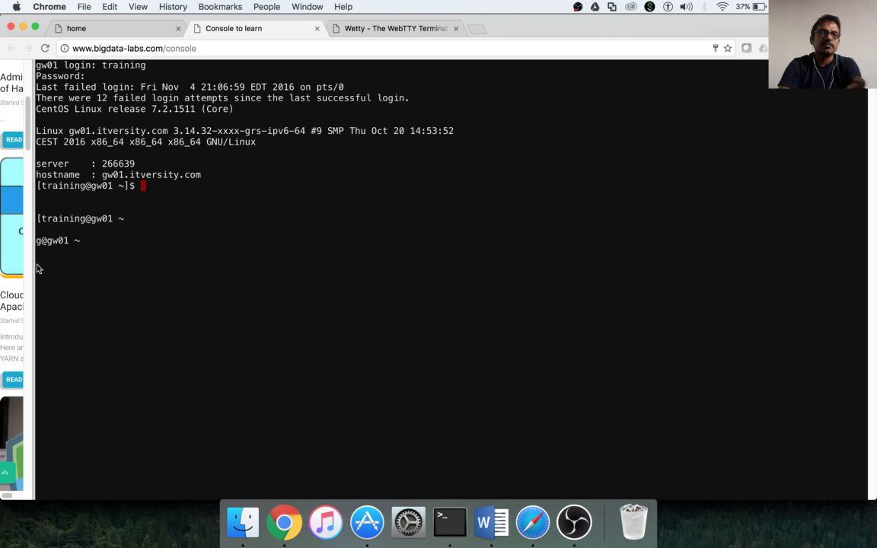
Empty the console terminal with the clear command.
key("Return")
key("Return")
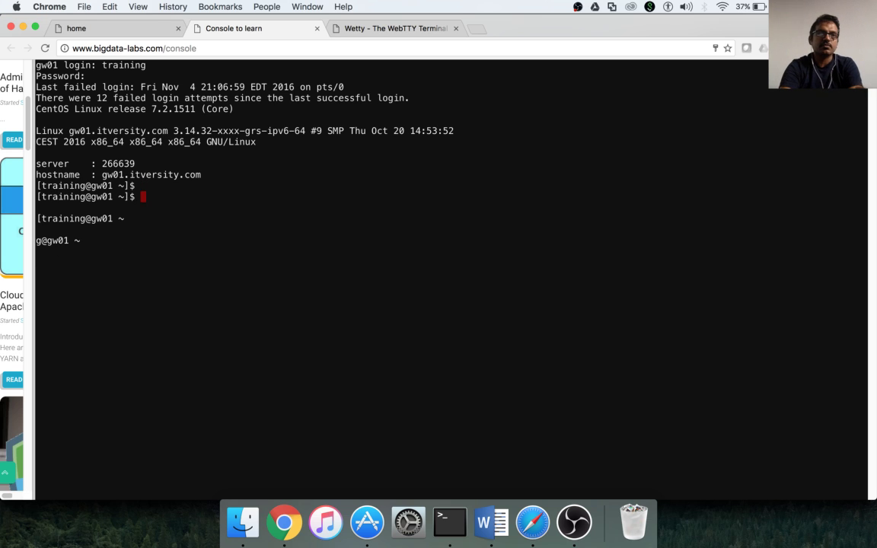
type("clear")
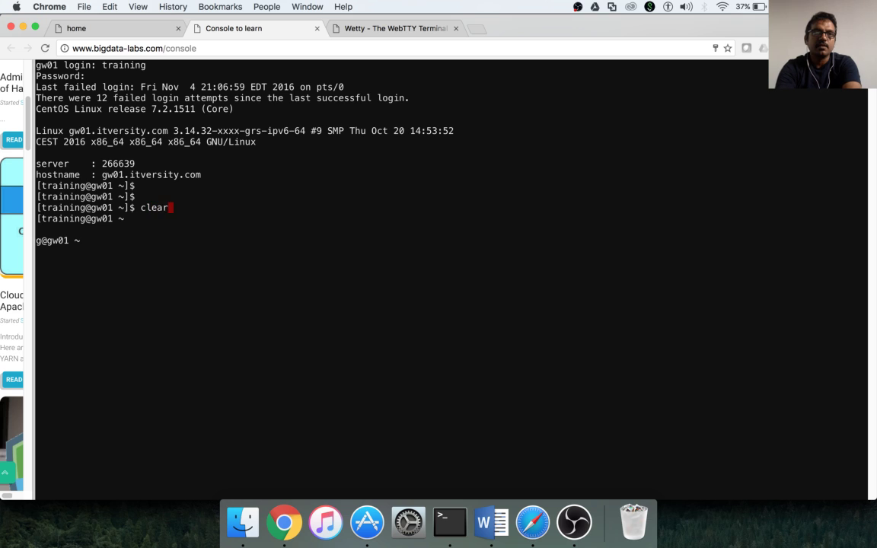
key("Return")
Reload the timed-out Wetty terminal page at gw01.itversity.com.
left_click(412, 29)
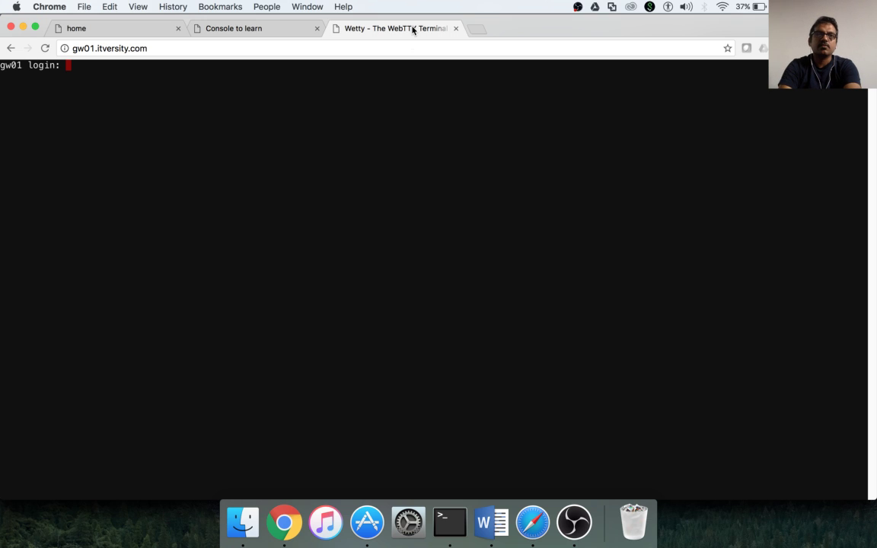
type("training")
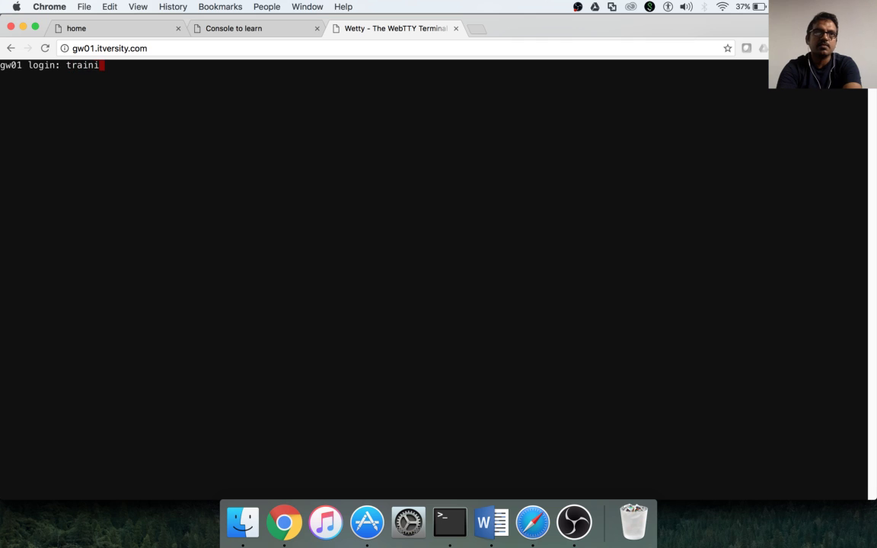
key("Return")
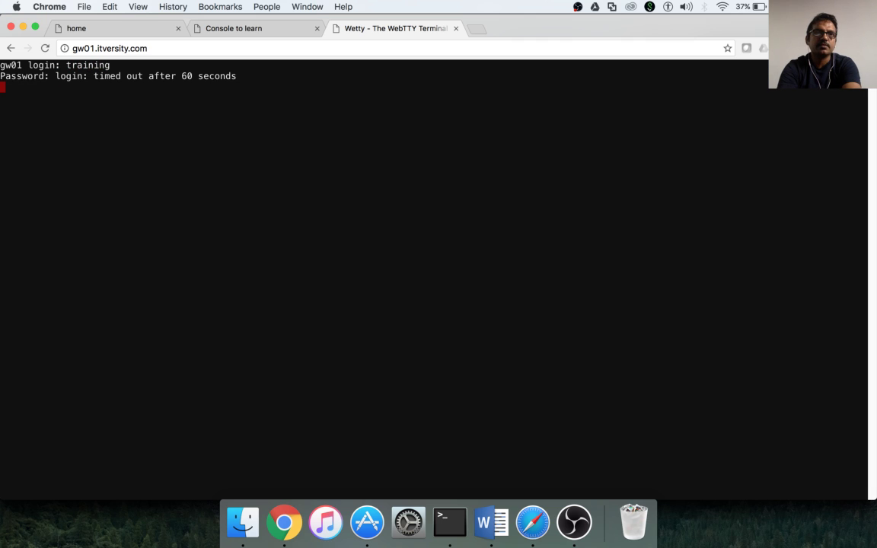
left_click(445, 46)
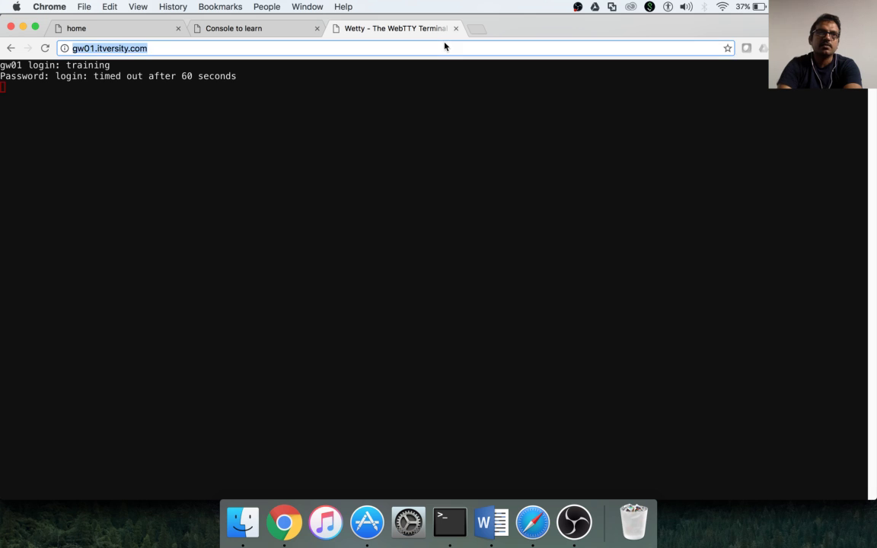
key("Return")
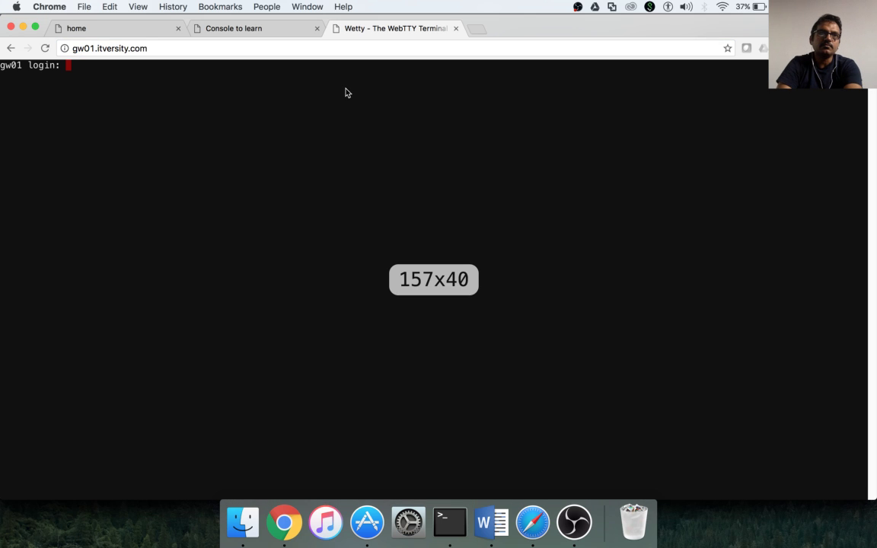
Log in to the Wetty shell as training and enlarge the terminal text with Cmd+Plus.
type("training")
key("Return")
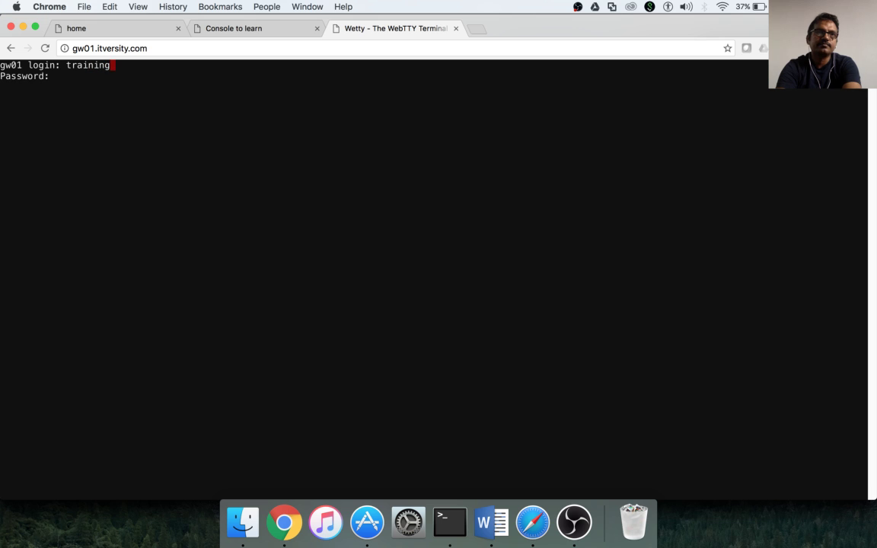
key("Return")
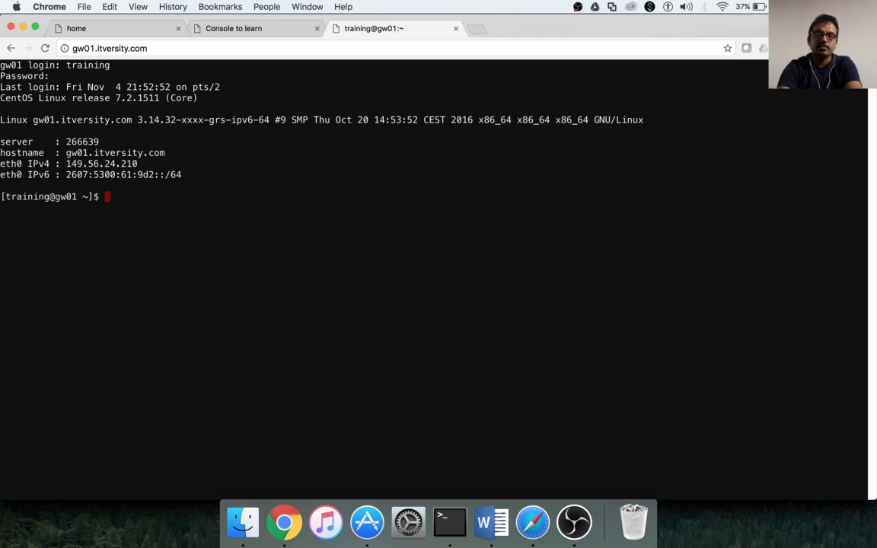
key("super+equal")
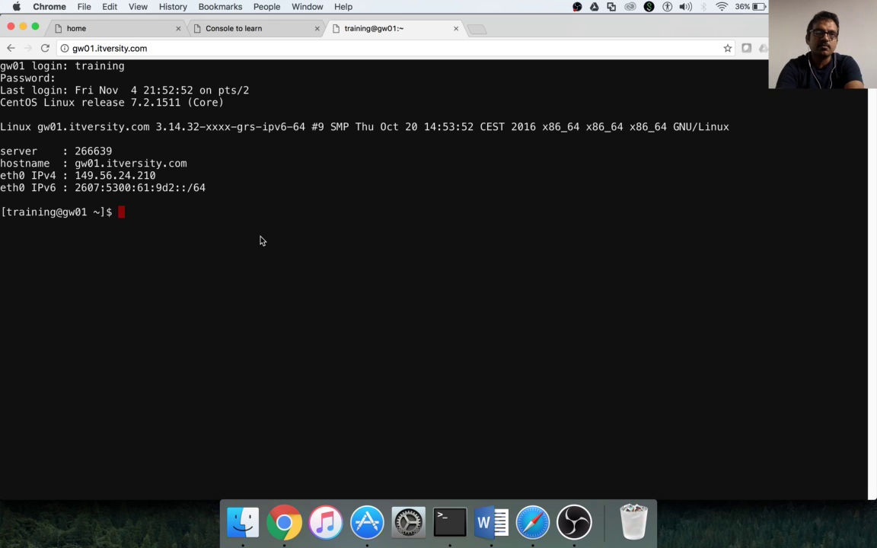
List the HDFS directory with 'hadoop fs -ls /user/training' and highlight the path.
type("hadoop fs -l")
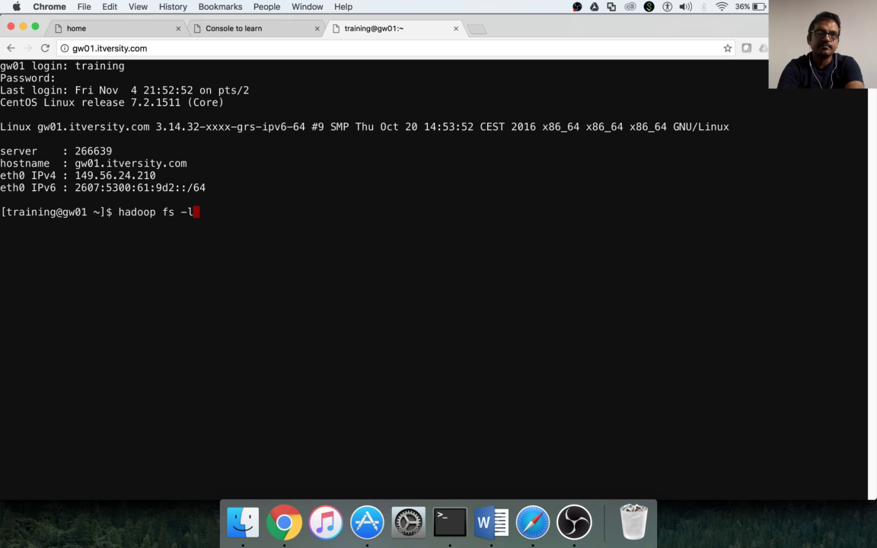
type("s /")
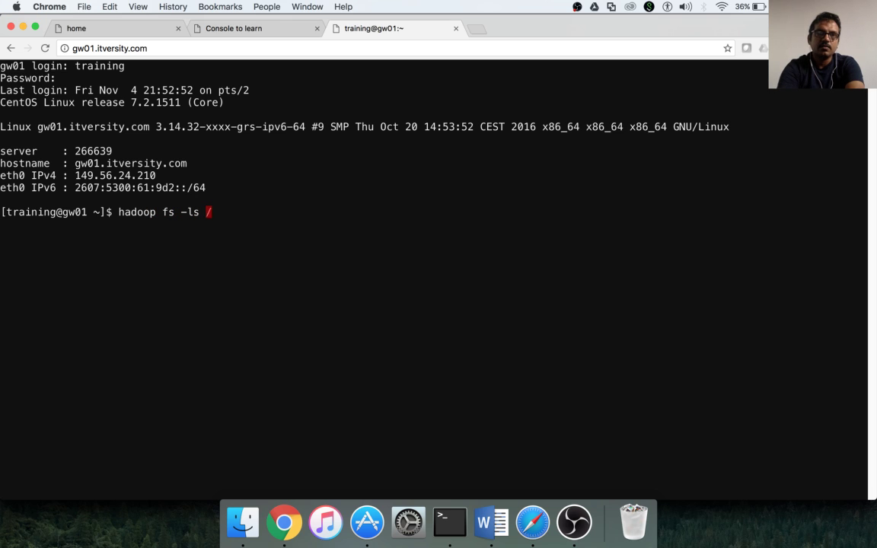
type("user/training")
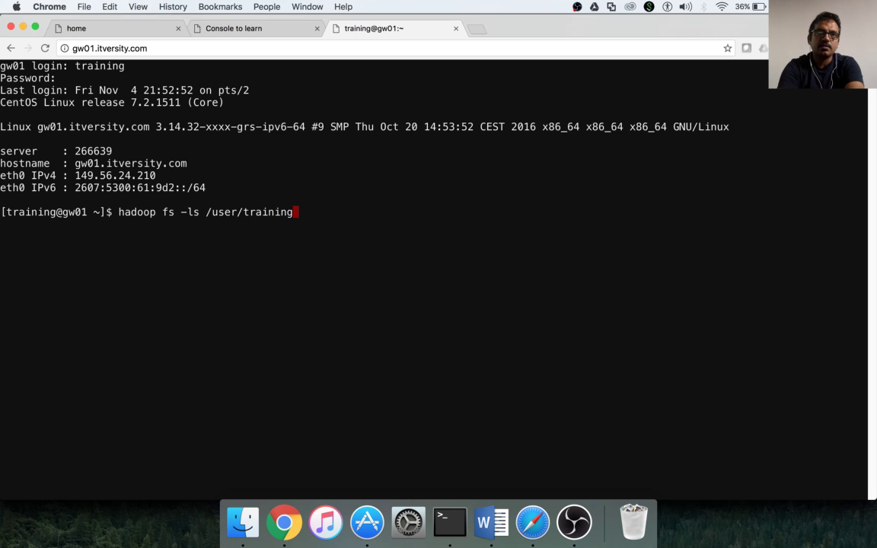
key("Return")
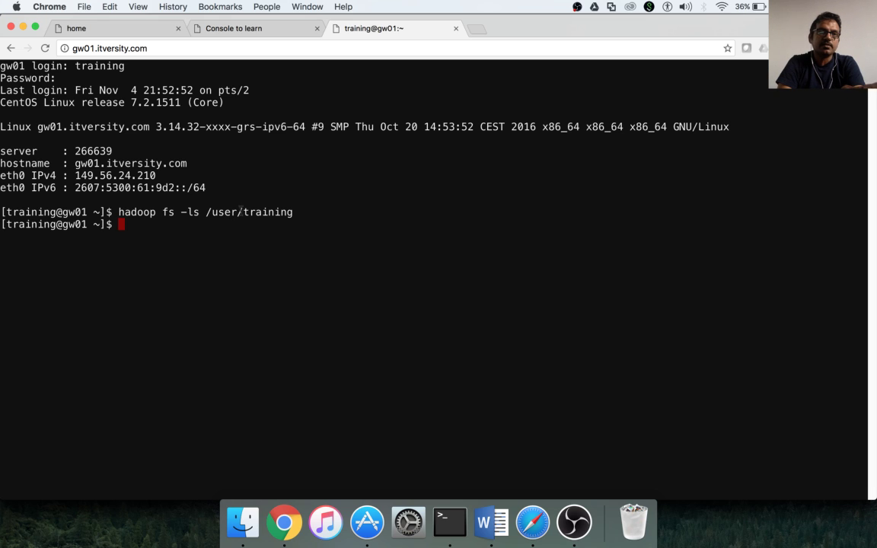
double_click(27, 213)
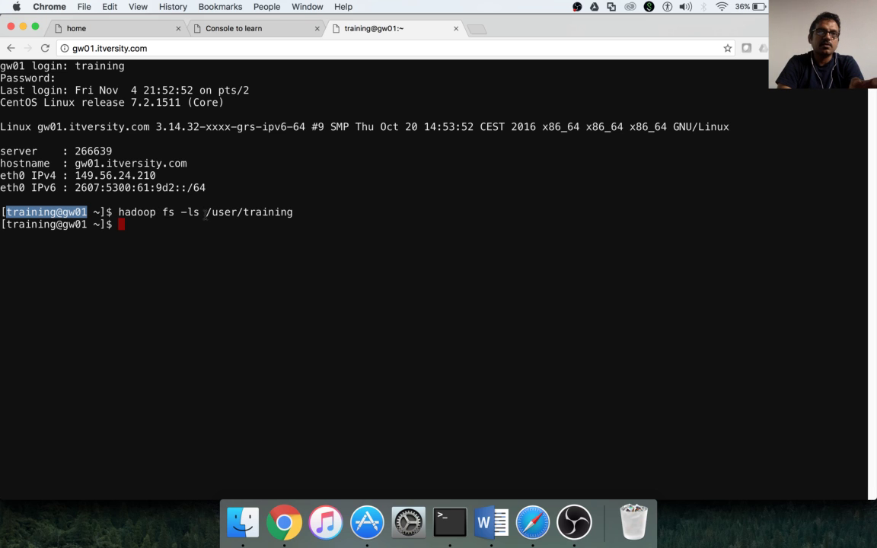
left_click_drag(206, 212, 310, 215)
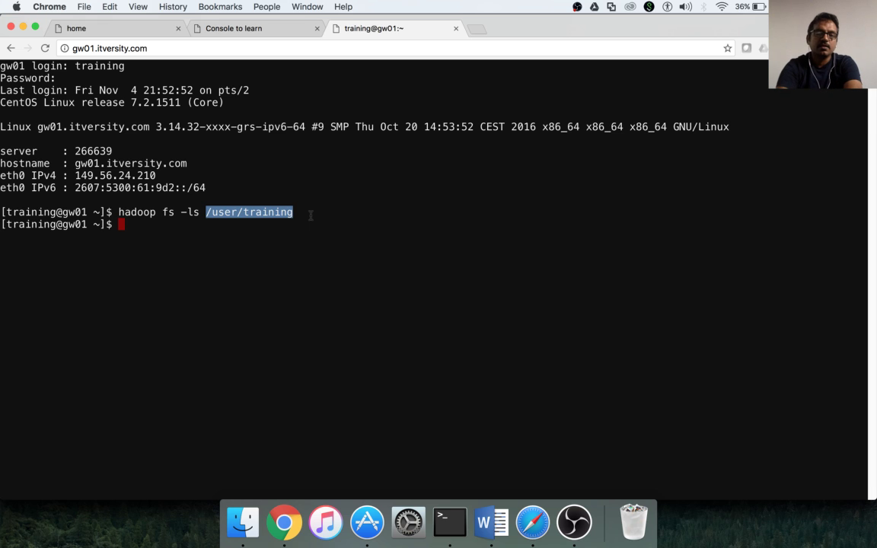
Start the Hive shell and run 'show tables;', which returns no tables.
type("hive")
key("Return")
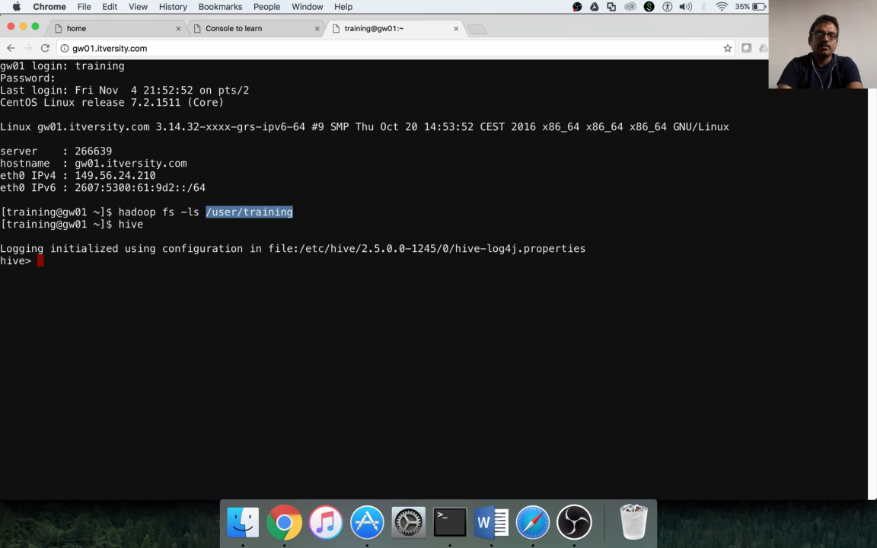
type("show tables;")
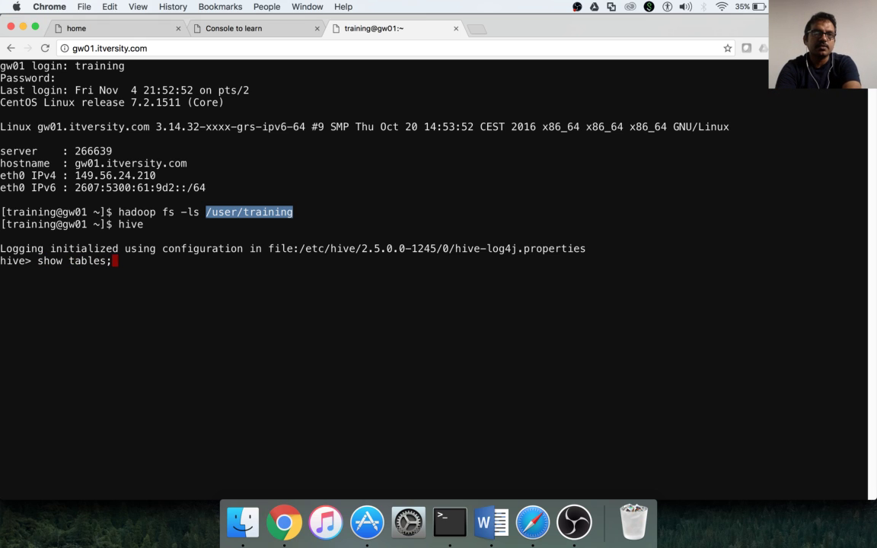
key("Return")
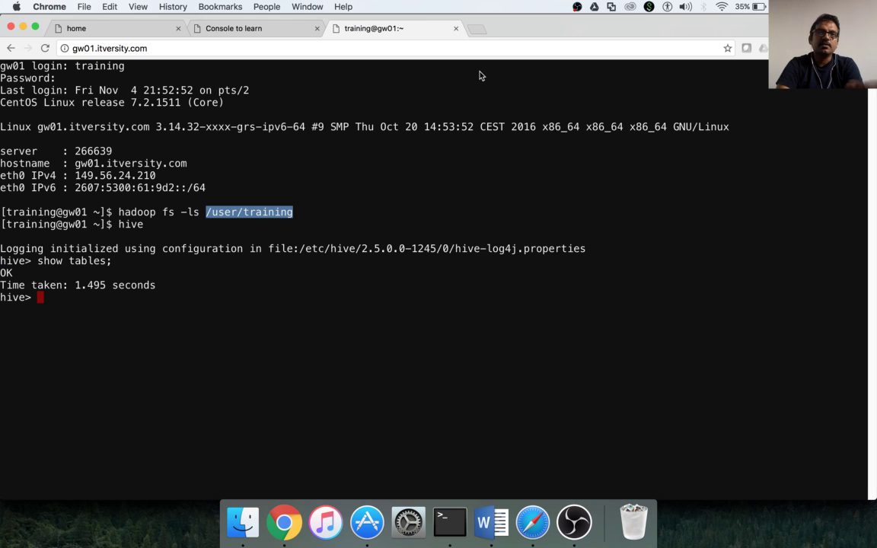
Load the Ambari sign-in page at gw01.itversity.com:8080 in a new tab.
left_click(480, 31)
type("gw01.i")
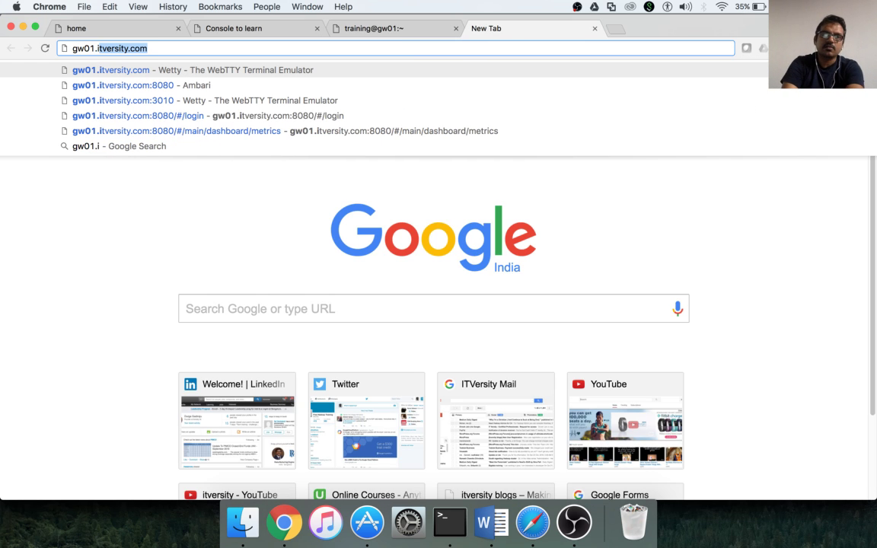
key("Down")
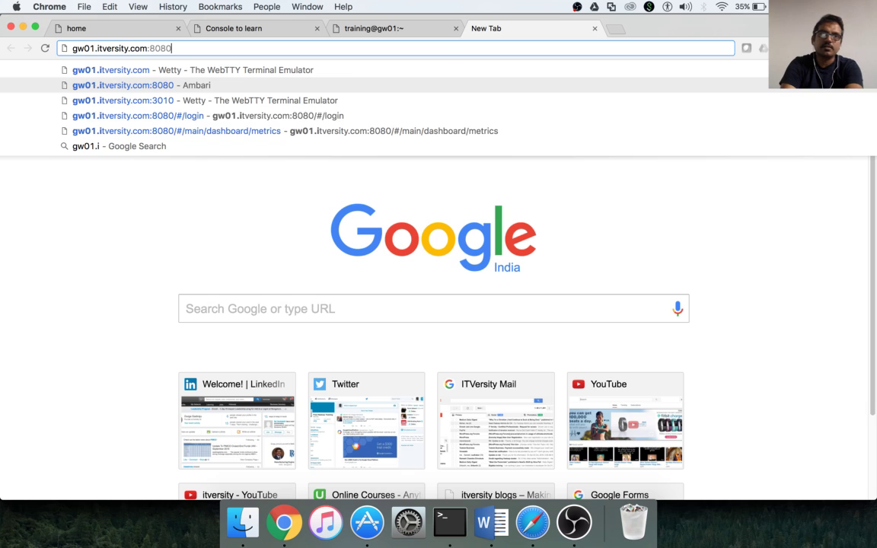
key("Return")
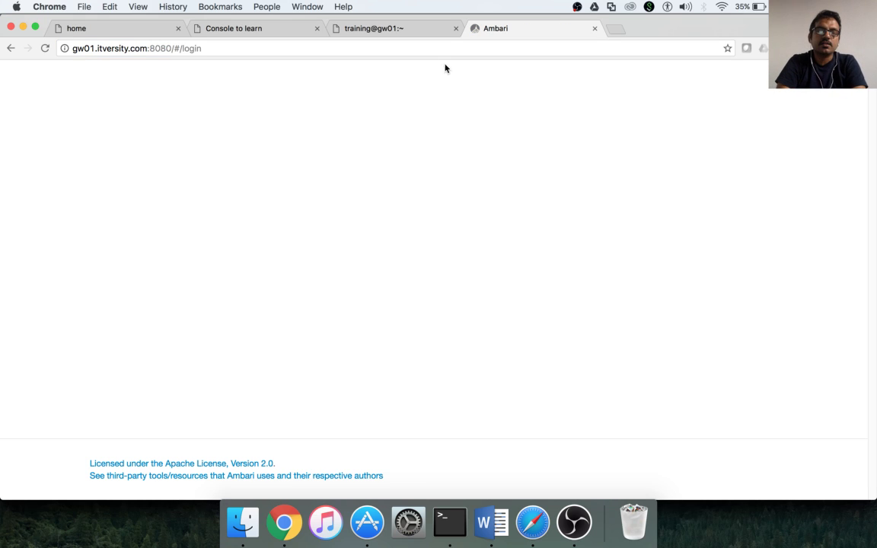
Try signing in to Ambari as training with a typed password, which fails.
double_click(372, 184)
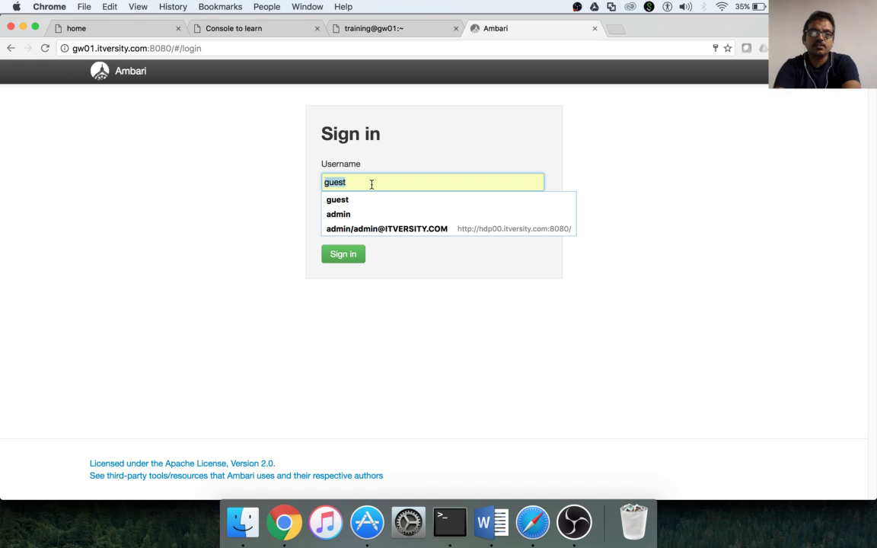
type("training")
key("Tab")
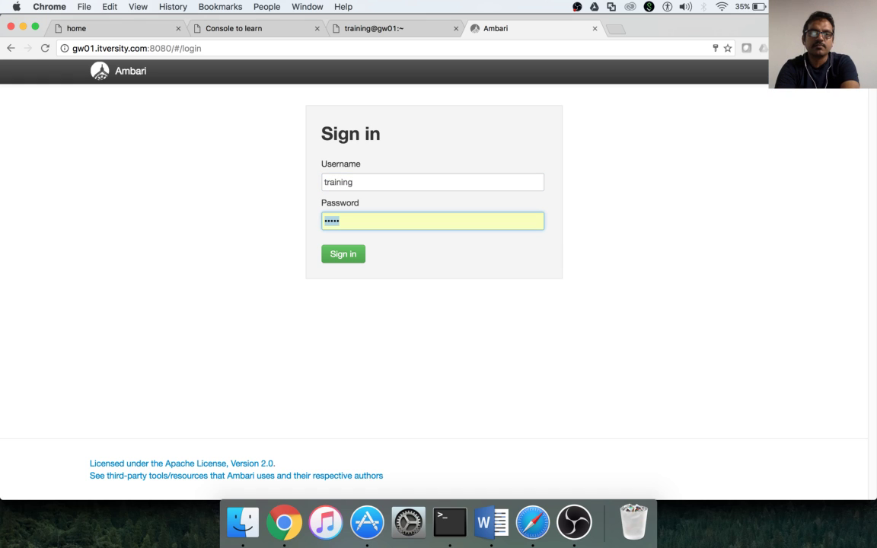
type("itversity")
key("Return")
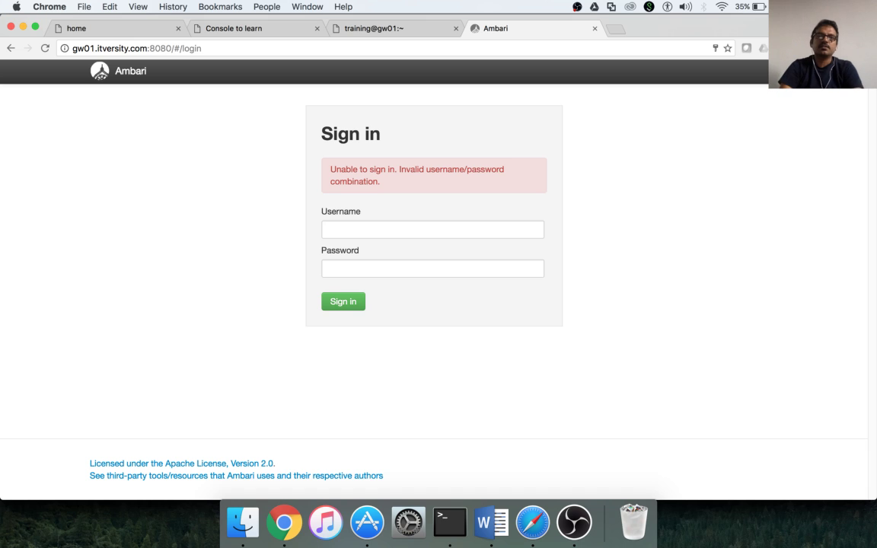
Retry the Ambari sign-in as training with the pasted lab password.
left_click(365, 229)
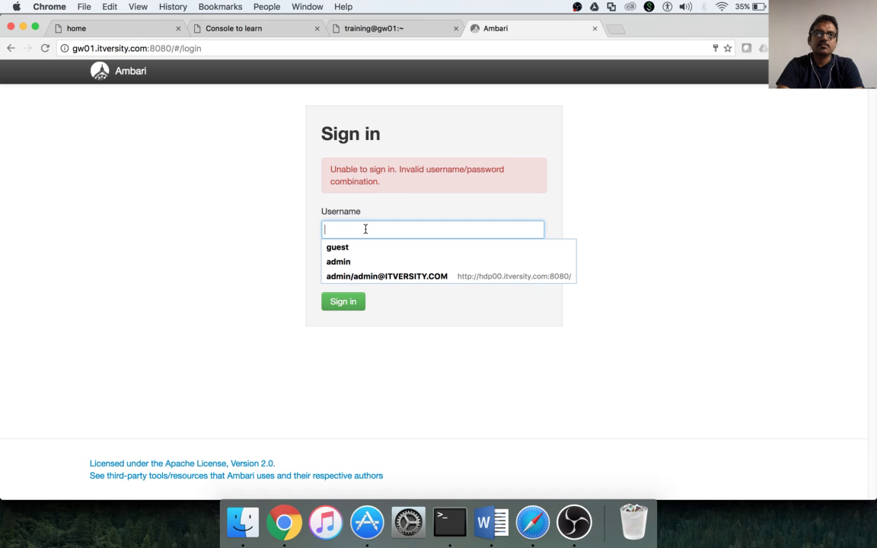
type("training")
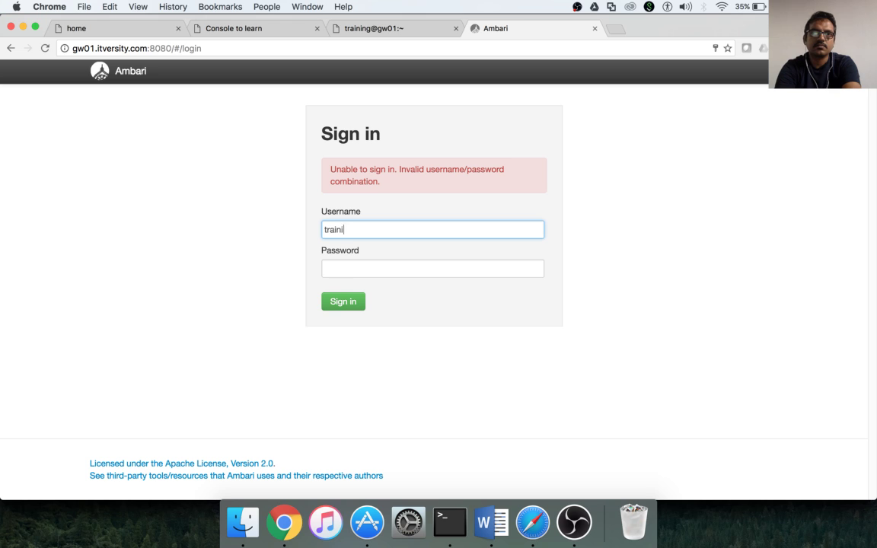
key("Tab")
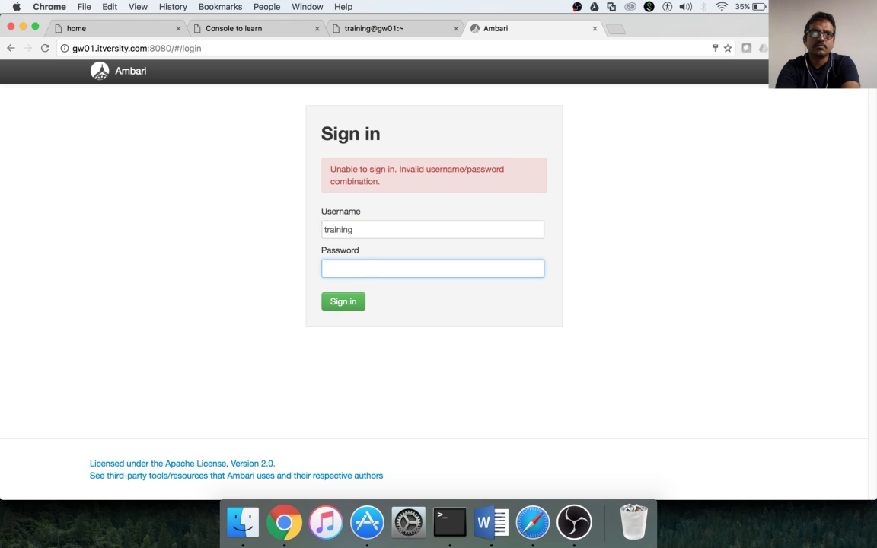
key("super+v")
key("Return")
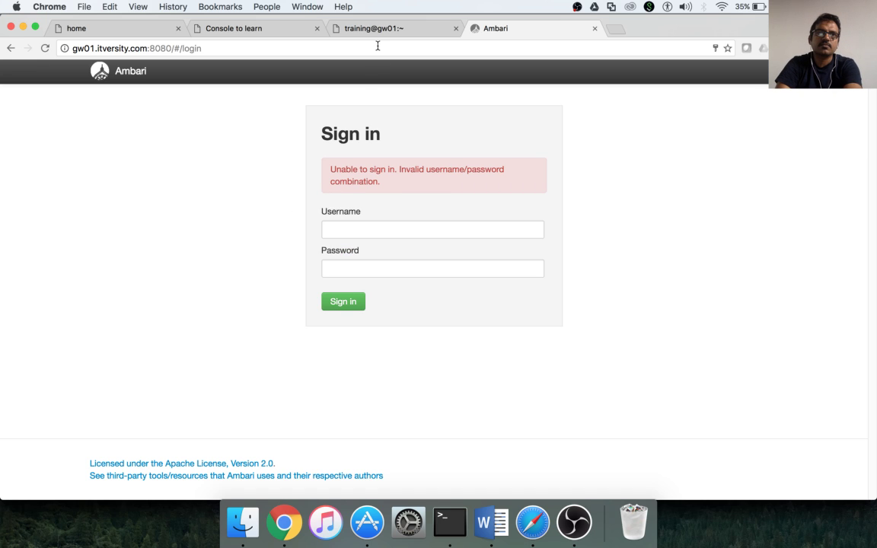
Check the Lab Credentials page, then sign in to Ambari as training with the pasted password.
left_click(263, 30)
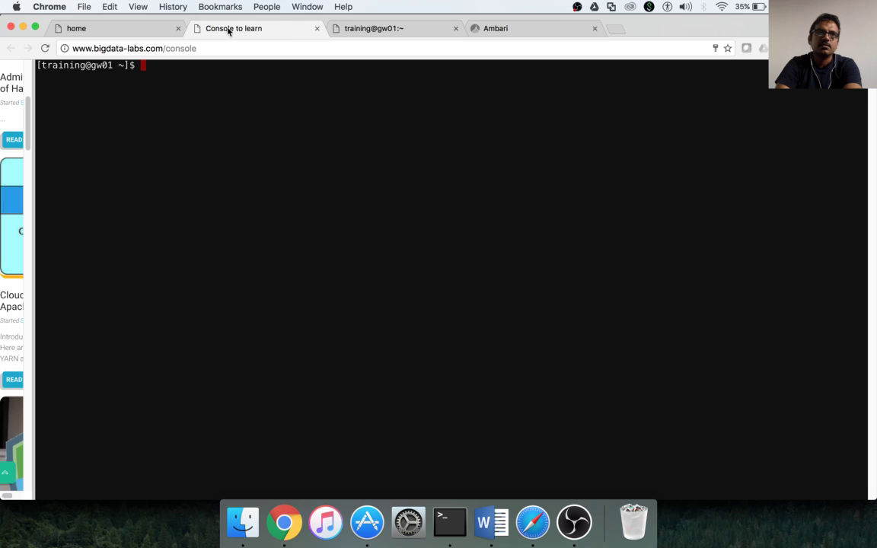
left_click(137, 34)
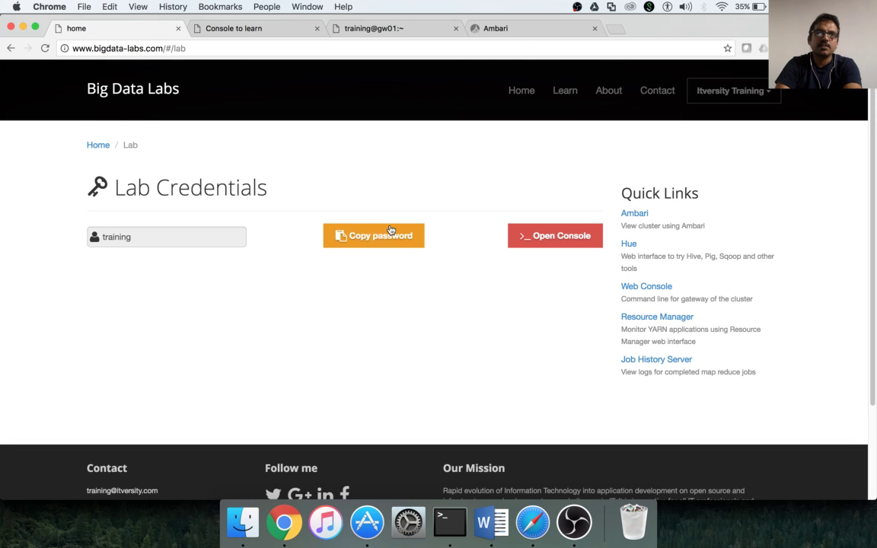
left_click(519, 30)
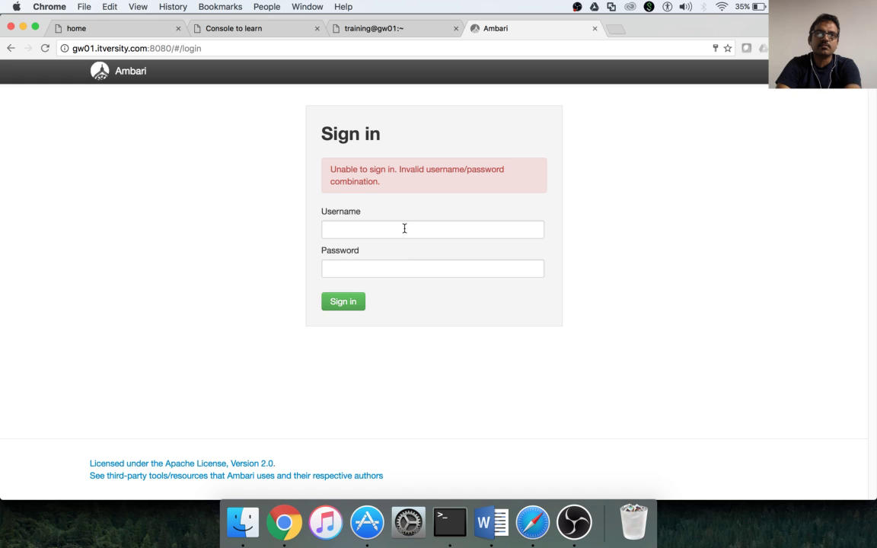
left_click(404, 228)
type("training")
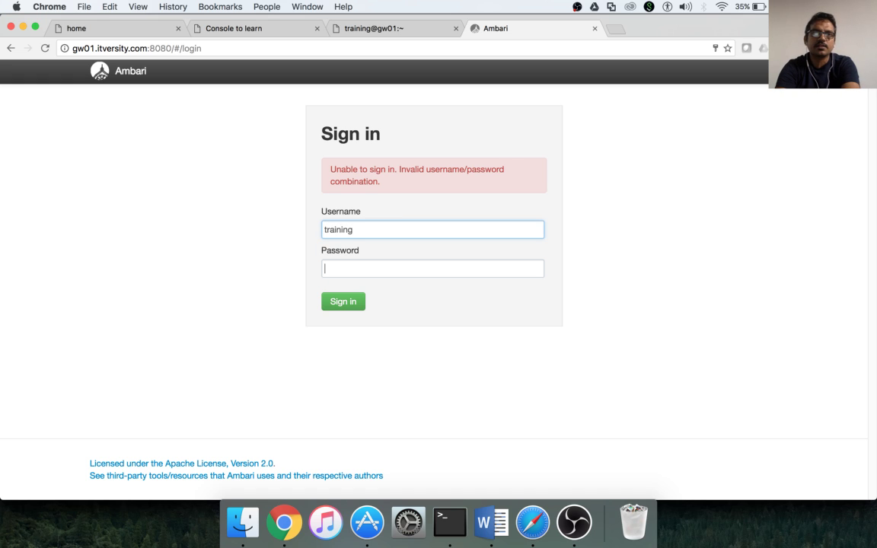
key("Tab")
key("super+v")
key("Return")
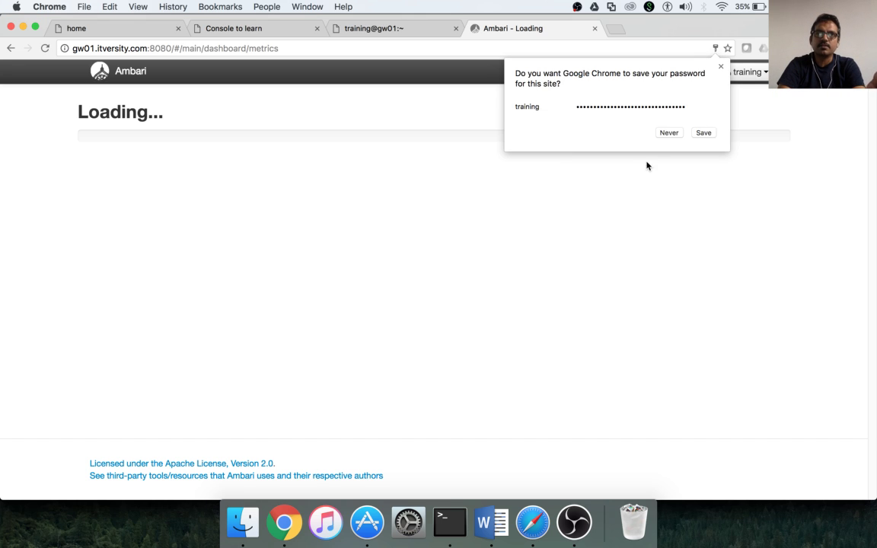
Dismiss Chrome's save-password prompt and return to the Ambari dashboard.
left_click(722, 67)
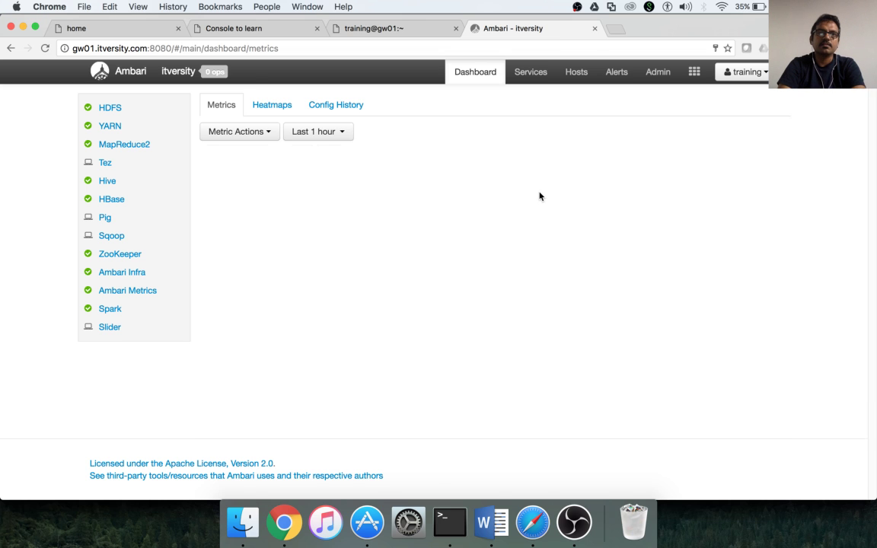
left_click(122, 29)
left_click(550, 28)
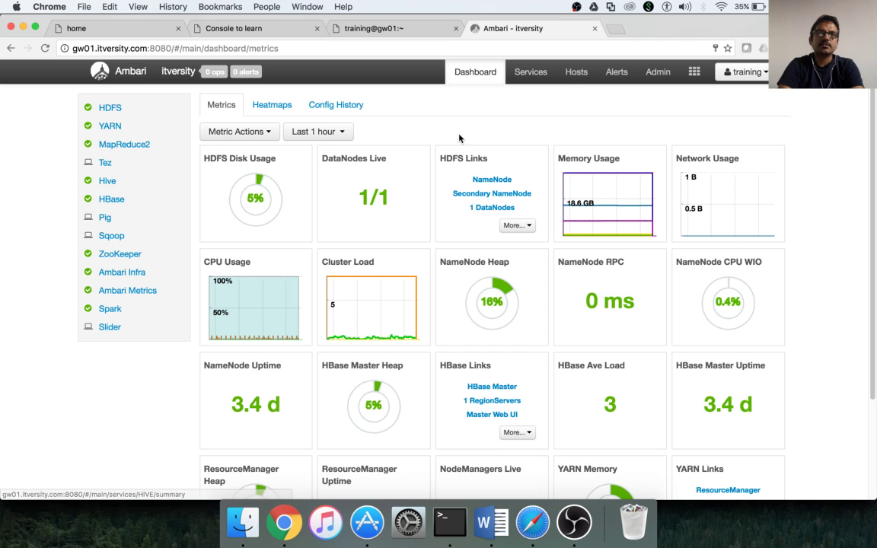
Review the cluster's two hosts in Ambari's Hosts list, then open a blank new tab.
left_click(577, 73)
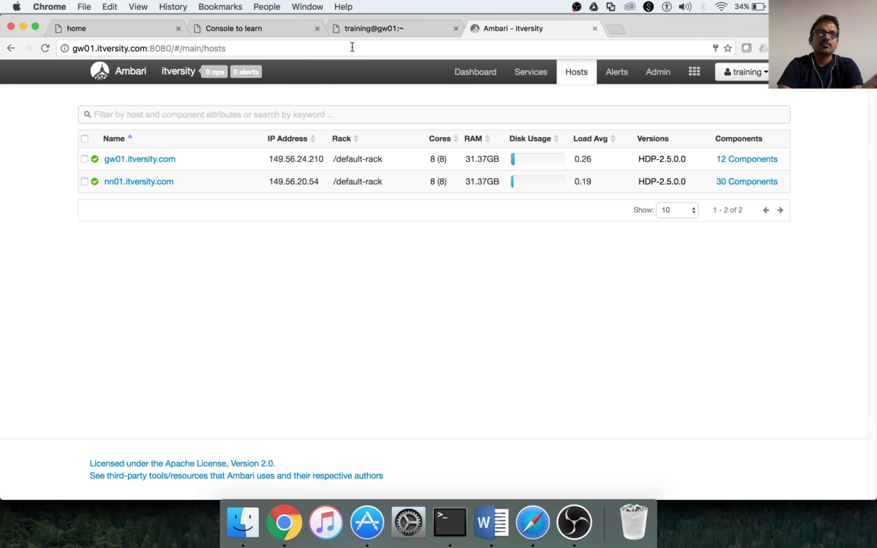
left_click(388, 29)
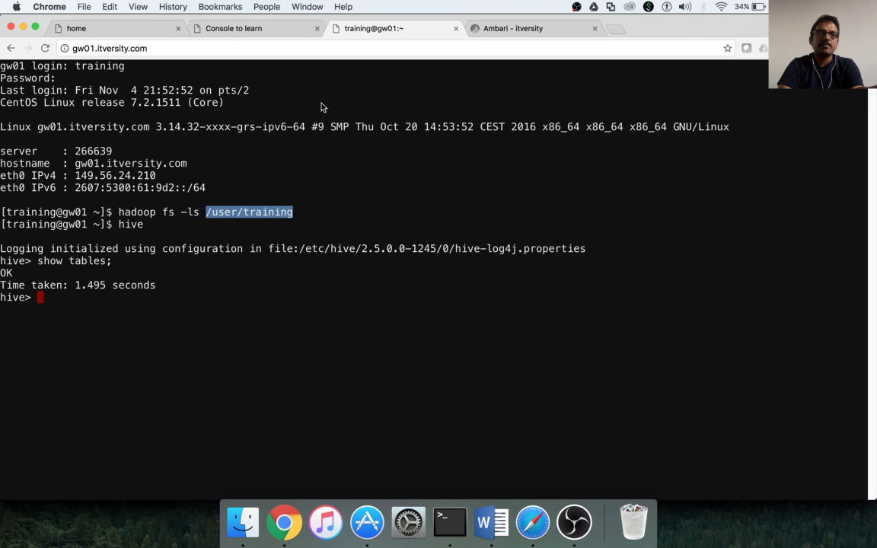
left_click(513, 31)
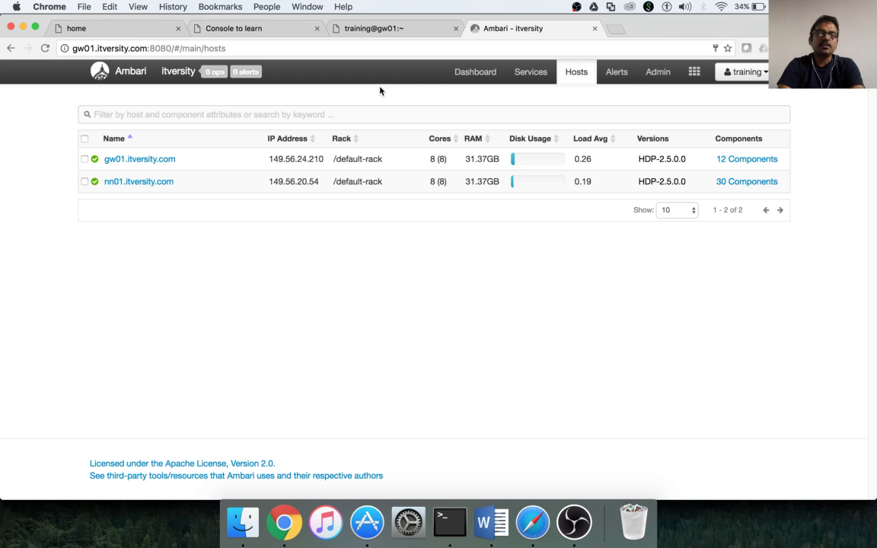
left_click(615, 29)
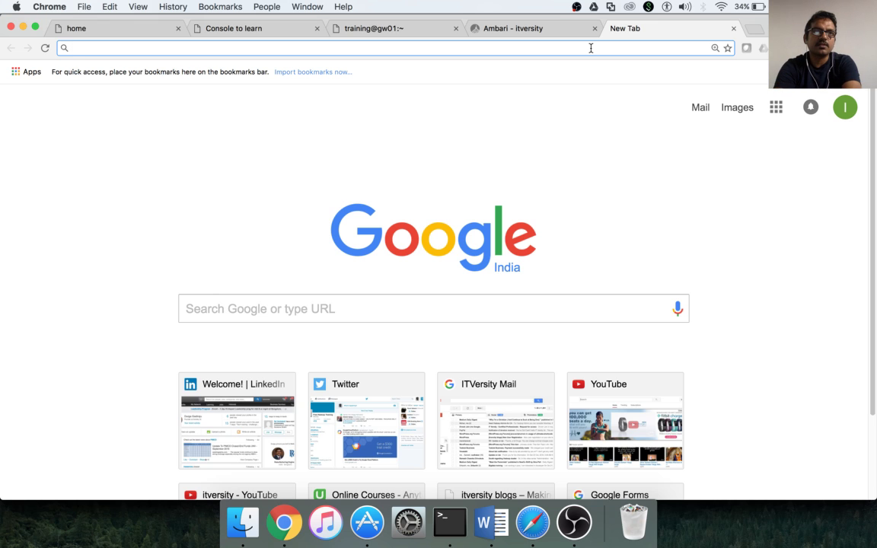
Go to discuss.itversity.com and sign out of the admin account.
type("discuss.itversity.com")
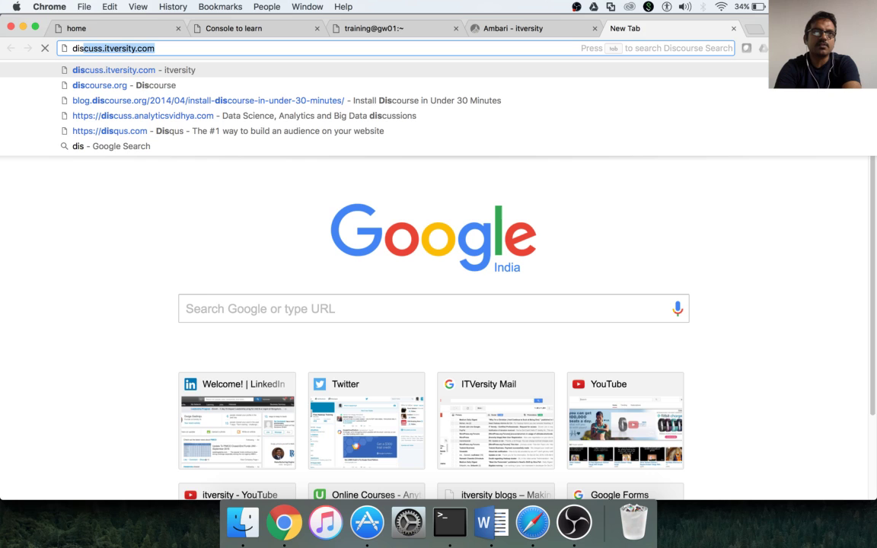
key("Return")
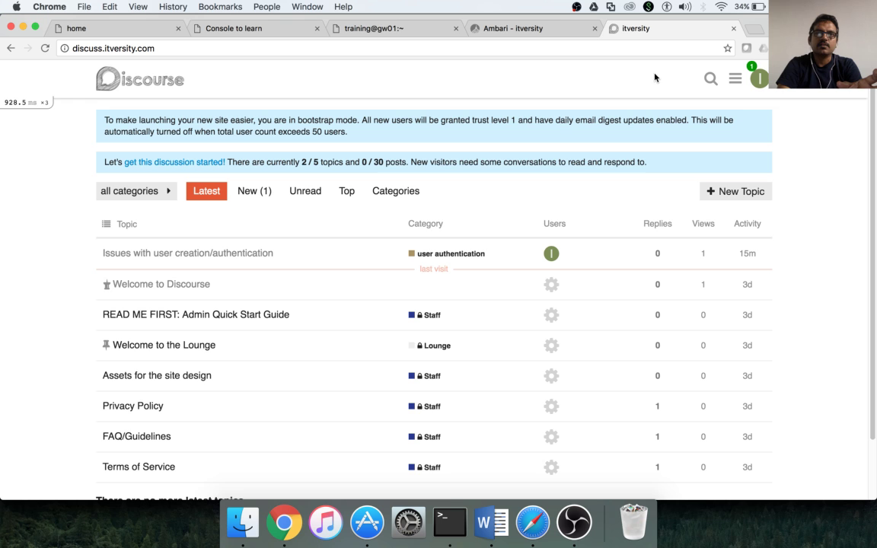
left_click(764, 85)
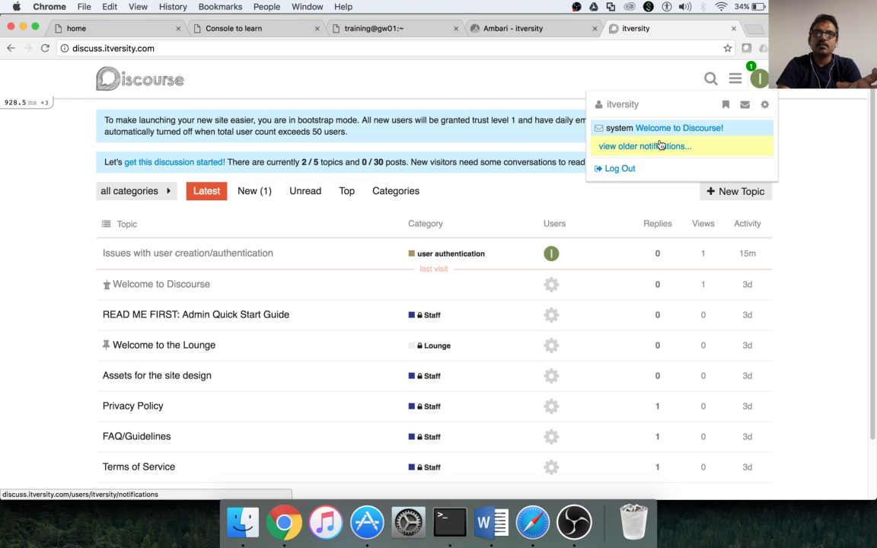
left_click(620, 169)
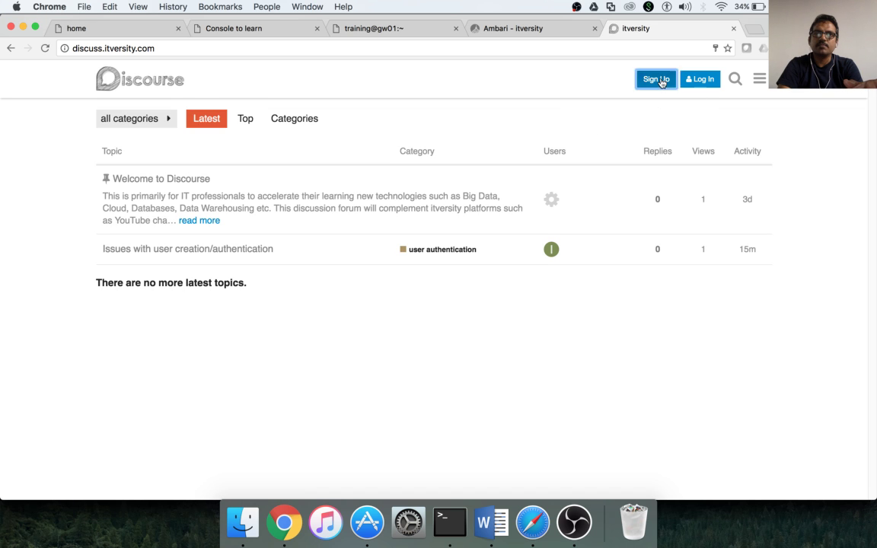
Start a Sign Up and enter the new account's e-mail address and username.
left_click(660, 80)
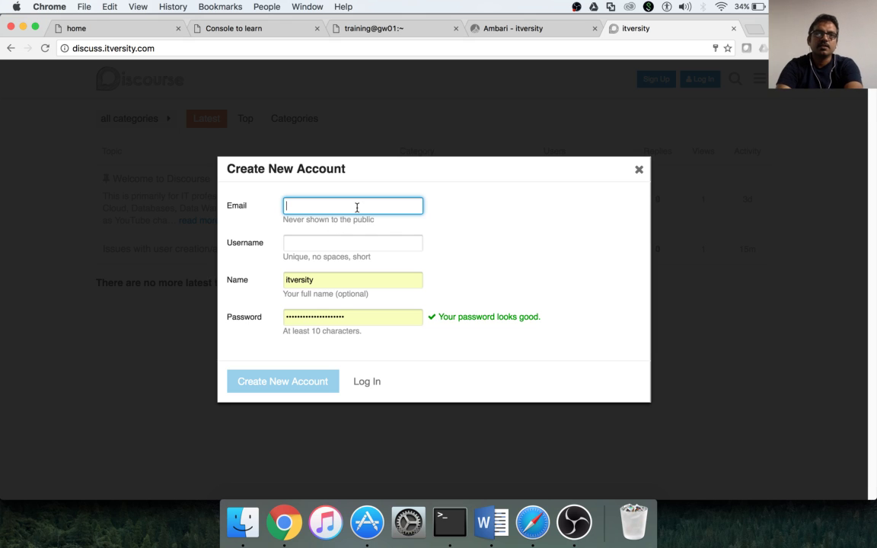
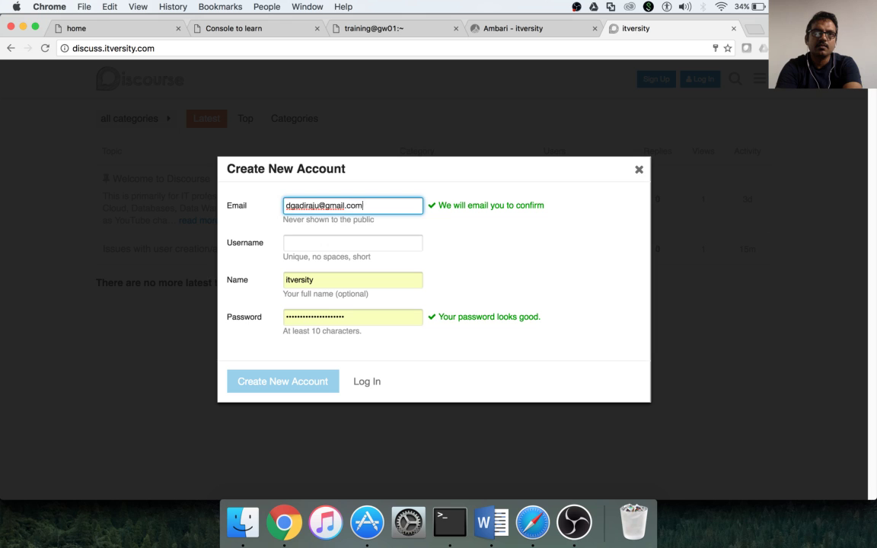
key("Tab")
type("dgadiraju")
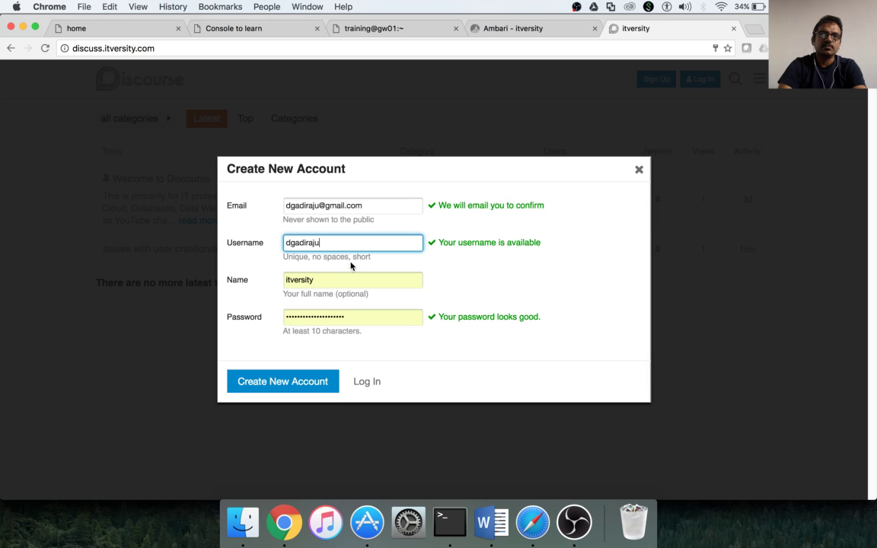
Fill in the name, keep the prefilled password, and create the new account.
left_click(358, 282)
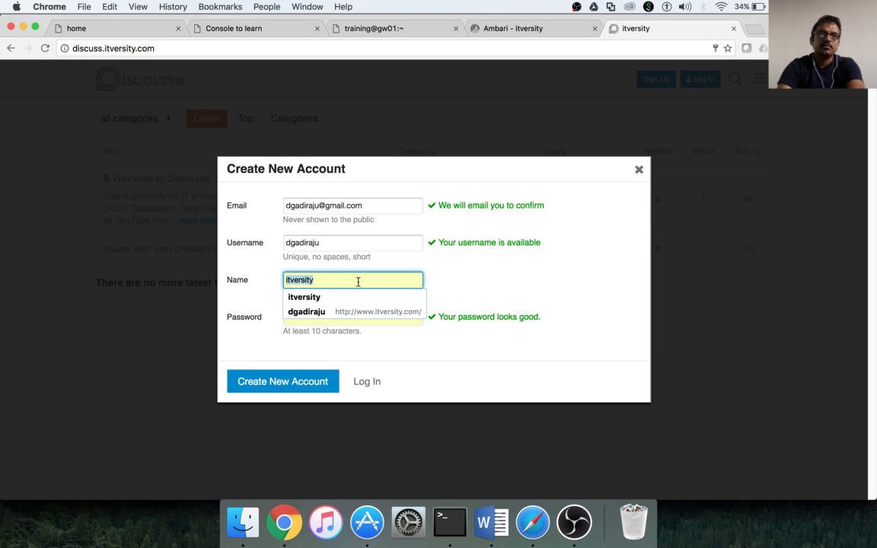
type("D")
key("BackSpace")
type("dgadiraju")
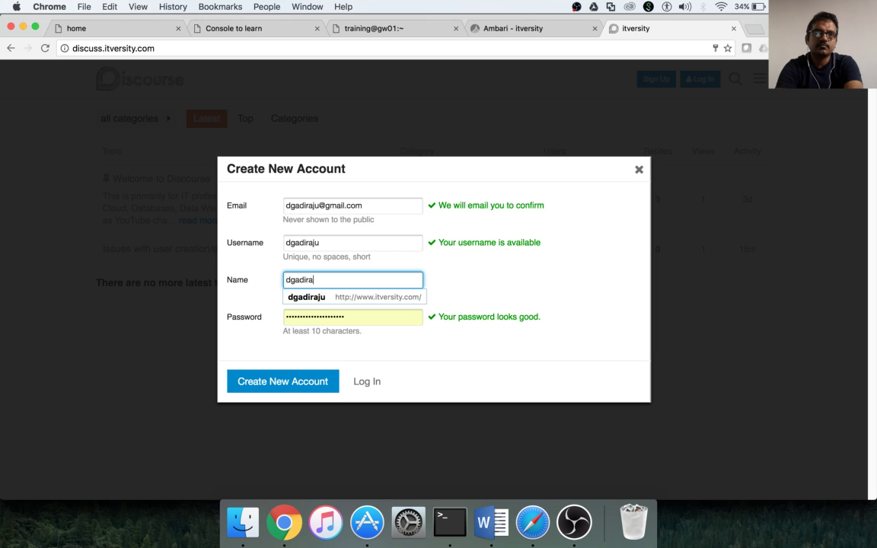
left_click(382, 318)
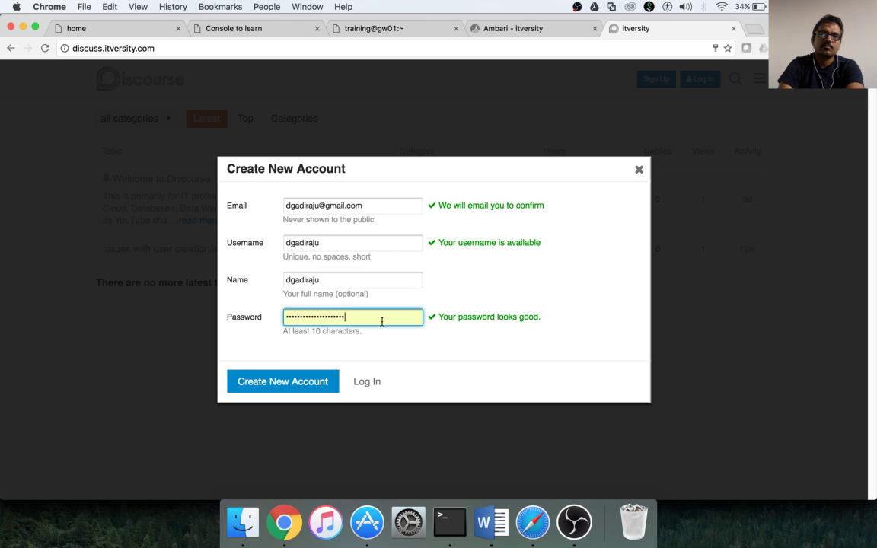
left_click(493, 369)
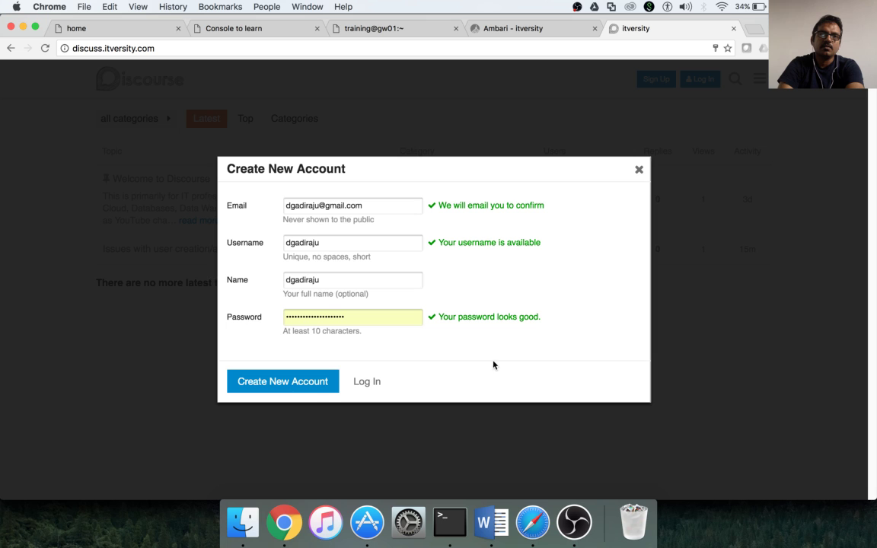
left_click(290, 385)
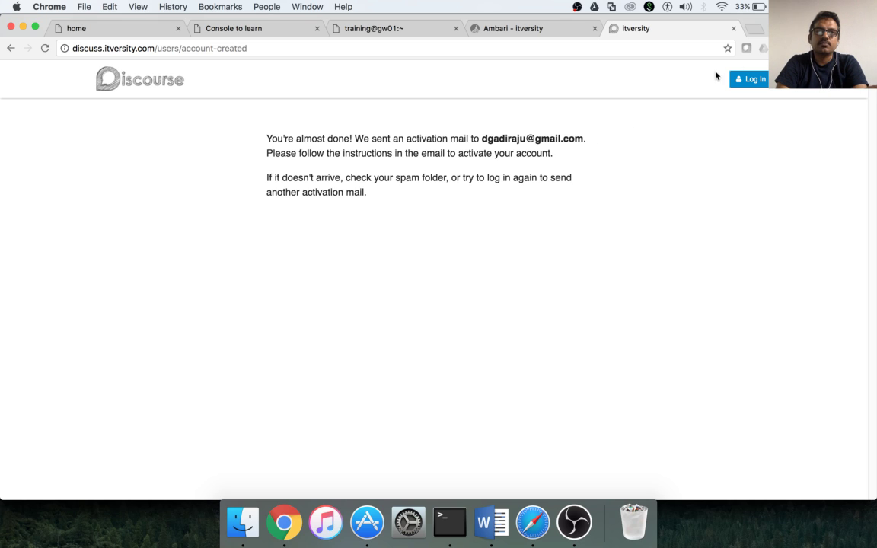
In Gmail on the other Google account, follow the '[itversity] Confirm your new account' activation link.
left_click(758, 34)
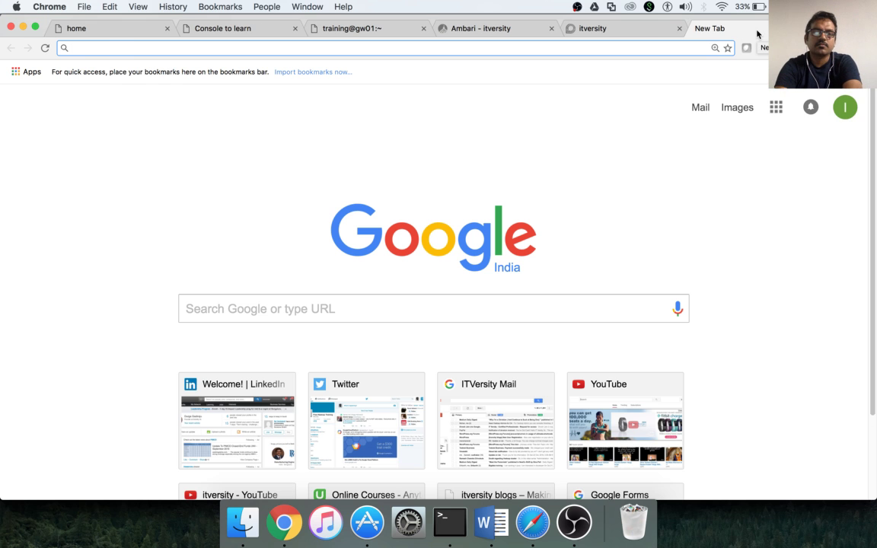
type("gmail.com")
key("Return")
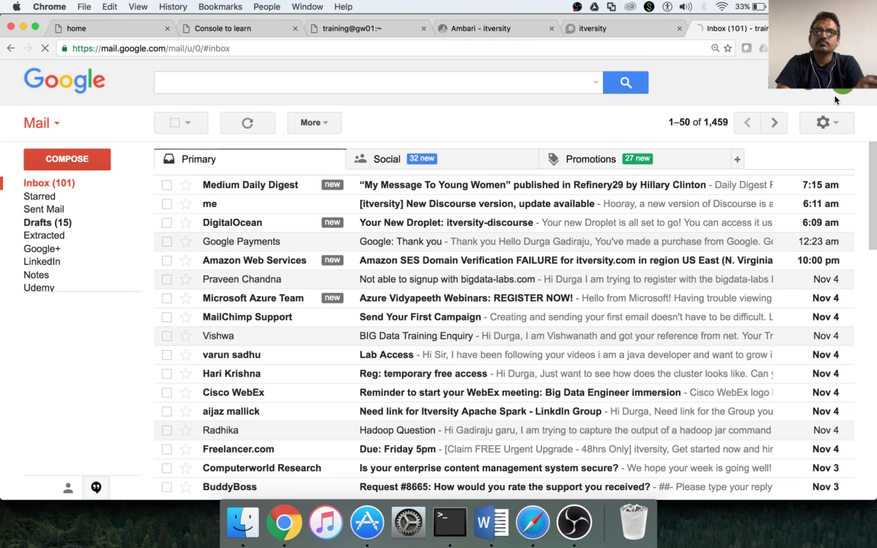
left_click(842, 89)
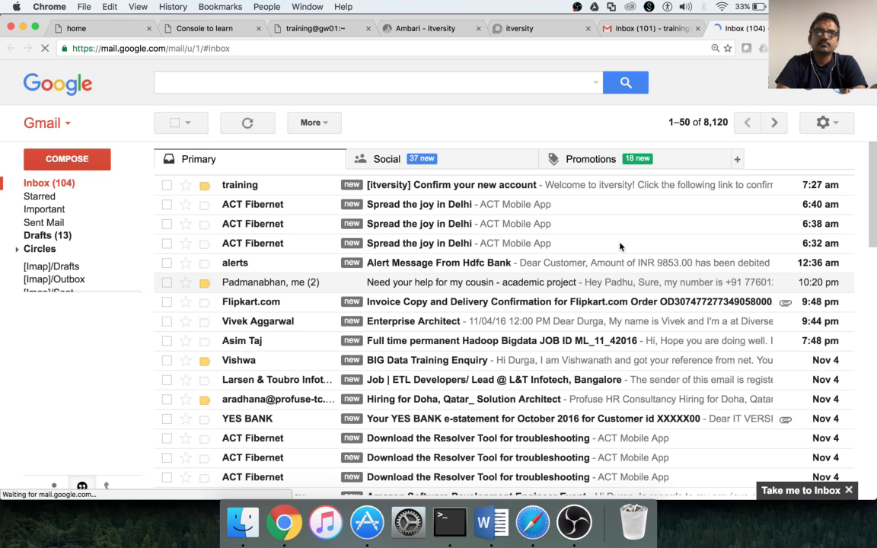
left_click(438, 189)
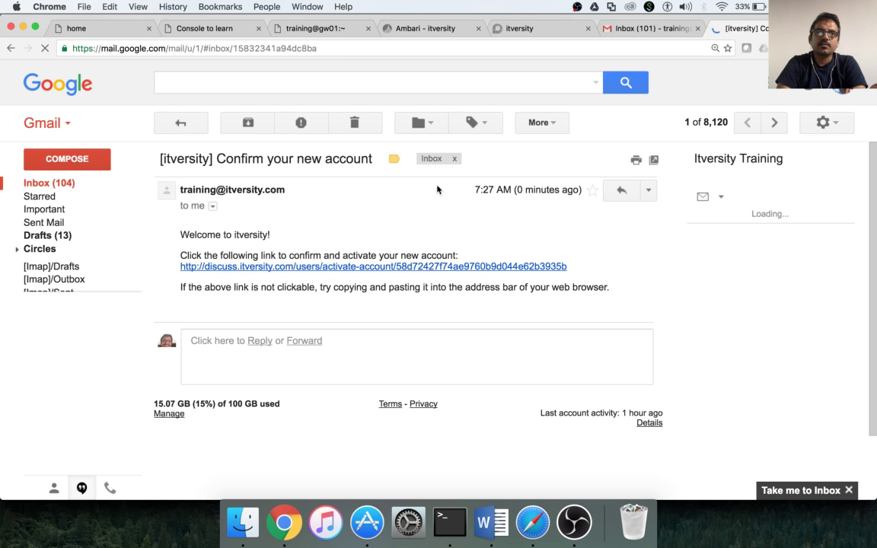
left_click(340, 269)
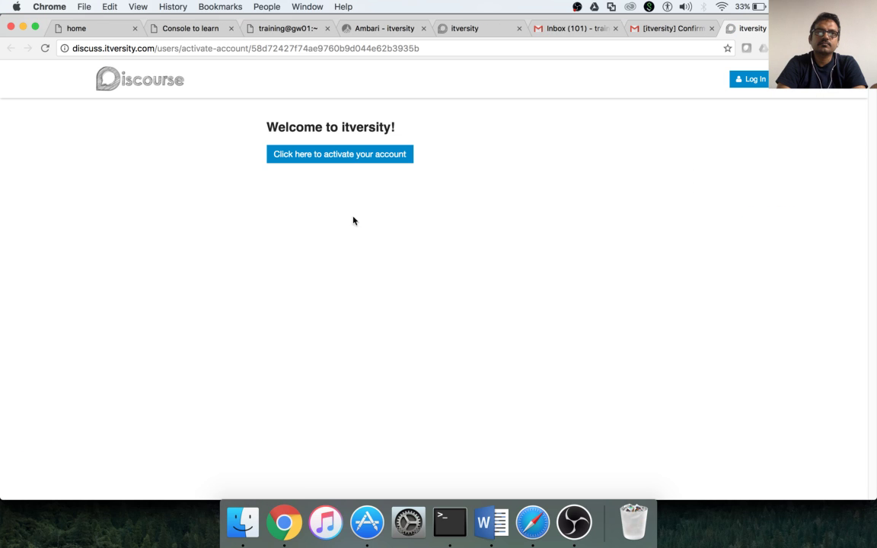
Activate the account, continue to itversity, and start a new topic under bigdata-labs.
left_click(362, 161)
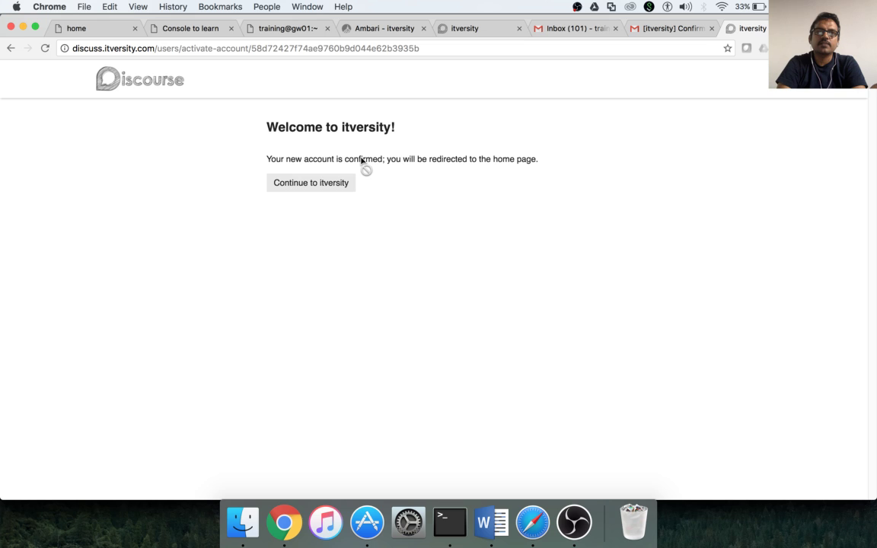
left_click(324, 188)
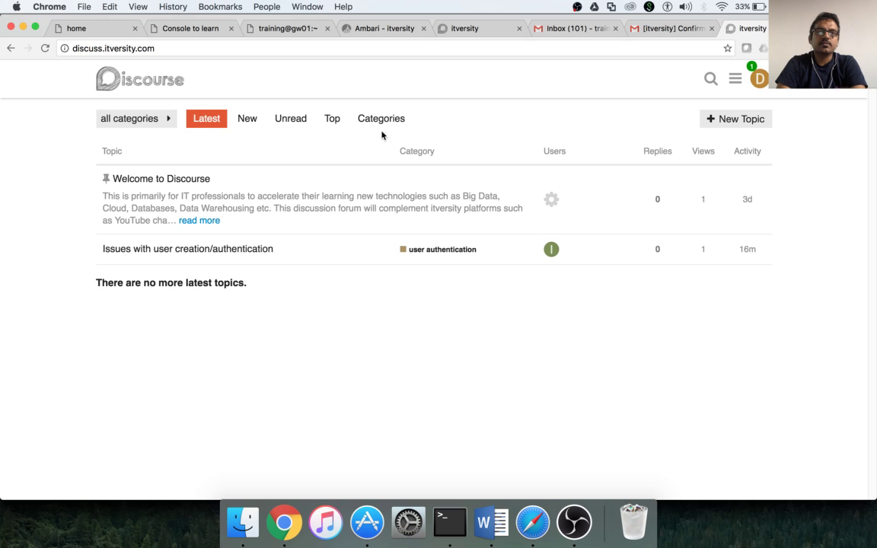
left_click(733, 122)
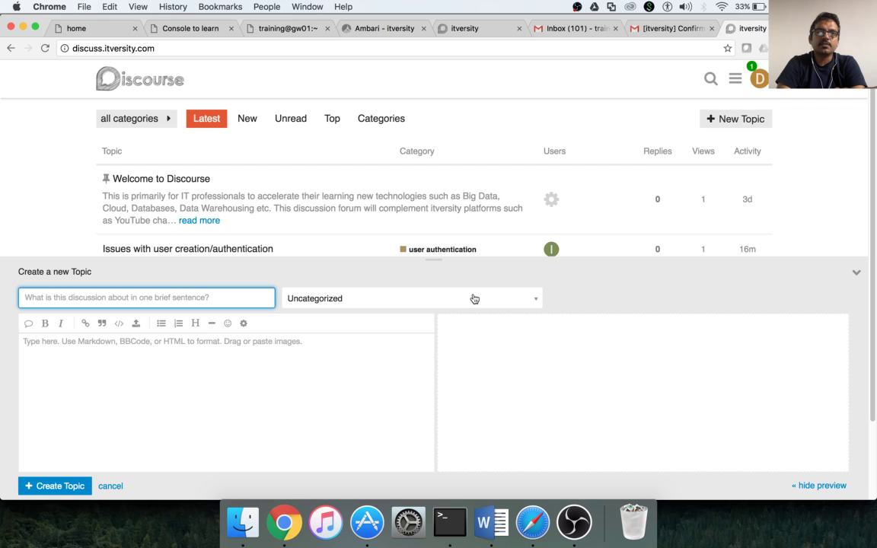
left_click(474, 298)
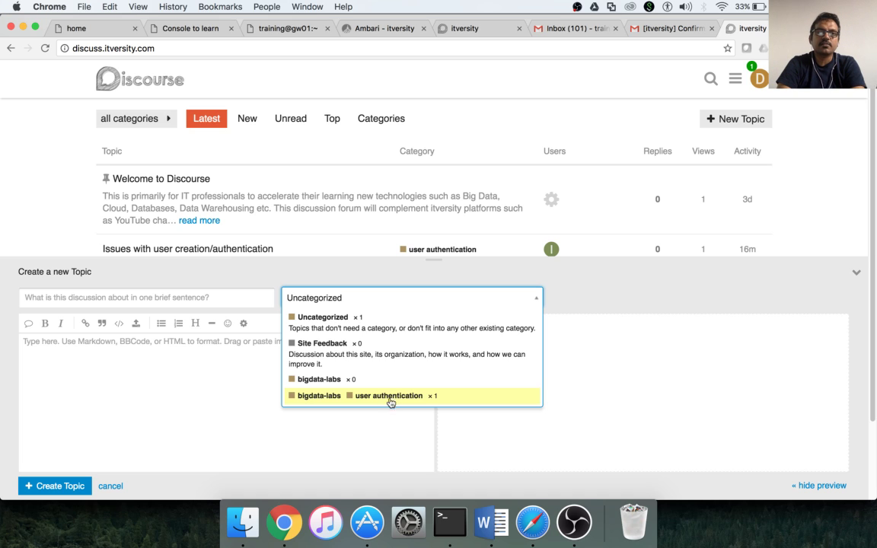
left_click(340, 382)
left_click(174, 302)
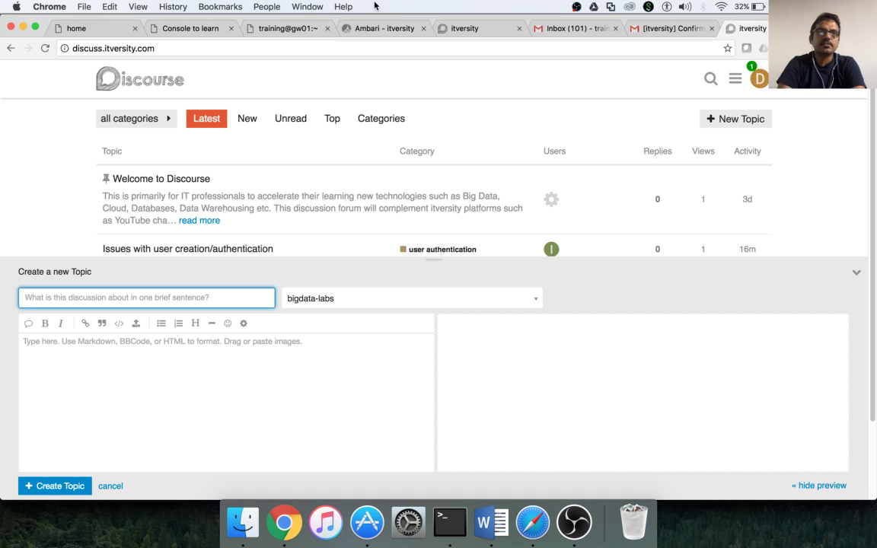
Narrow the lab's web console to a strip showing the page, then return to the forum draft.
left_click(181, 32)
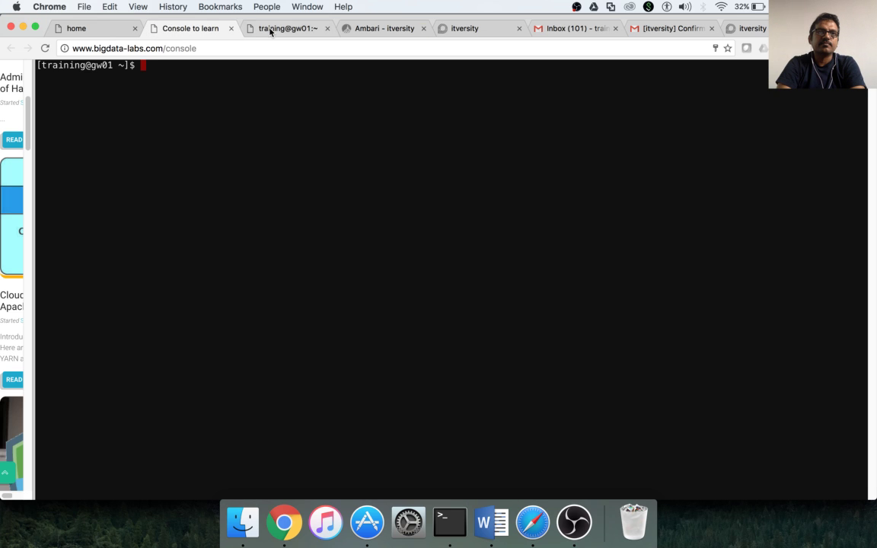
left_click(95, 34)
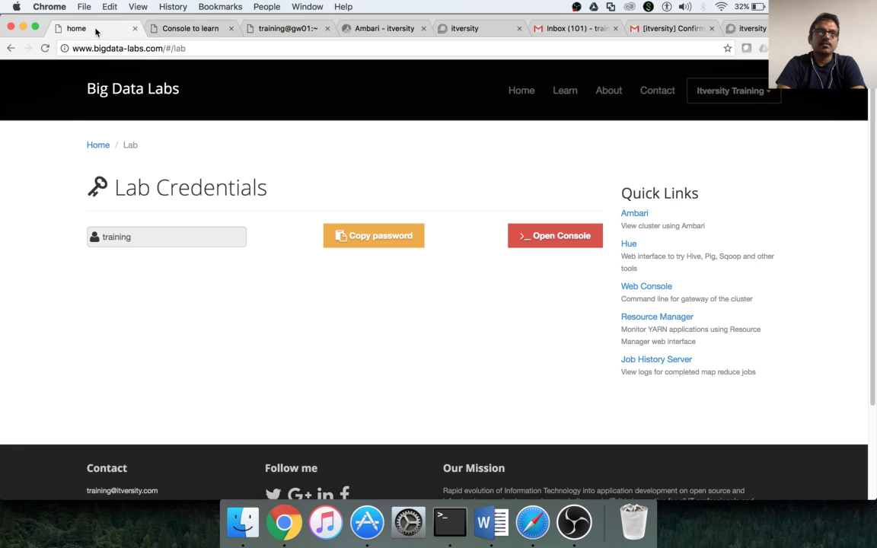
left_click(215, 30)
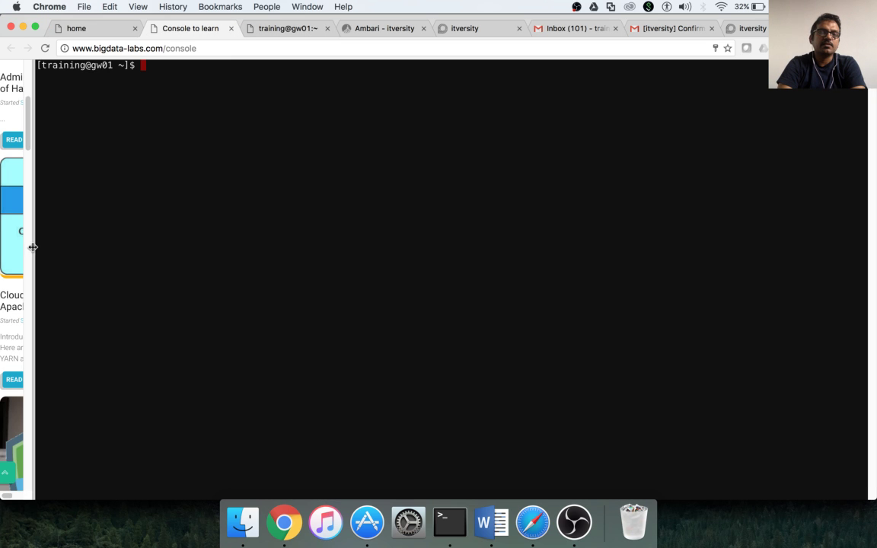
left_click_drag(33, 247, 730, 290)
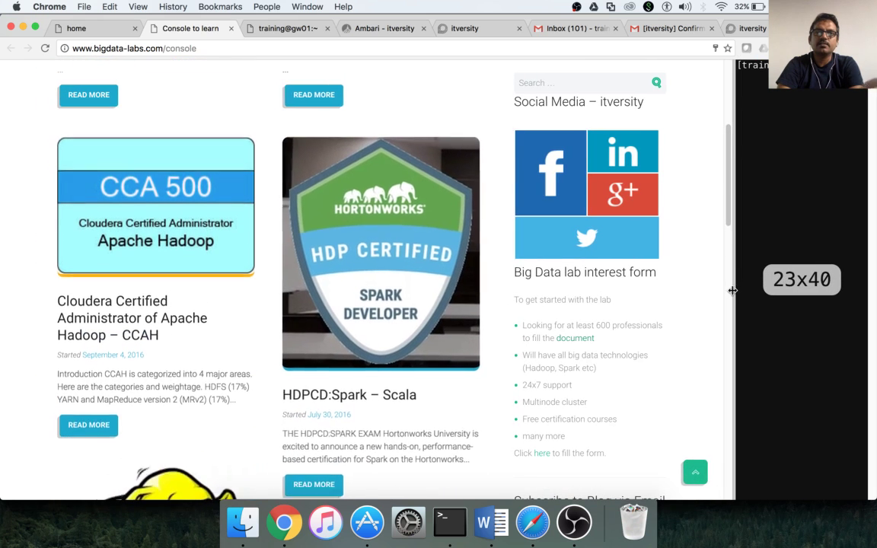
left_click(742, 29)
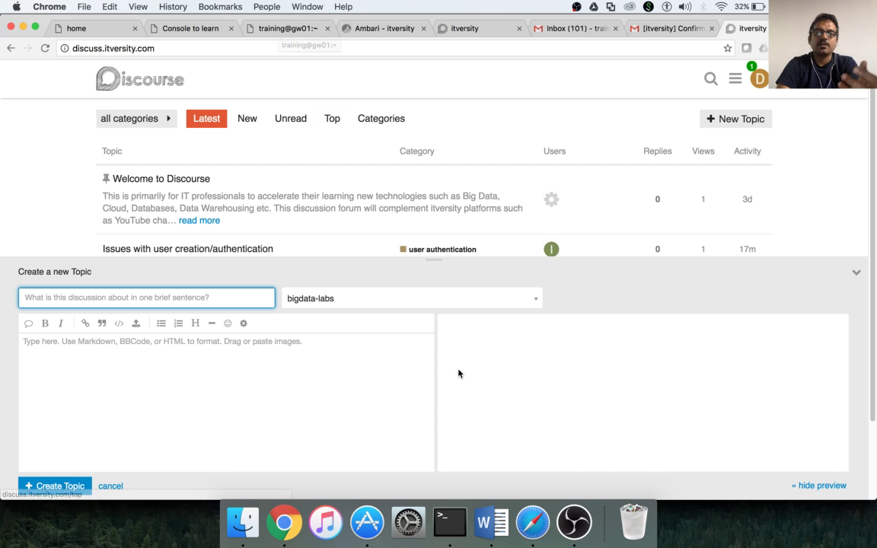
Bring OBS Studio to the front from the Dock, showing its Browser Scene sources.
left_click(575, 524)
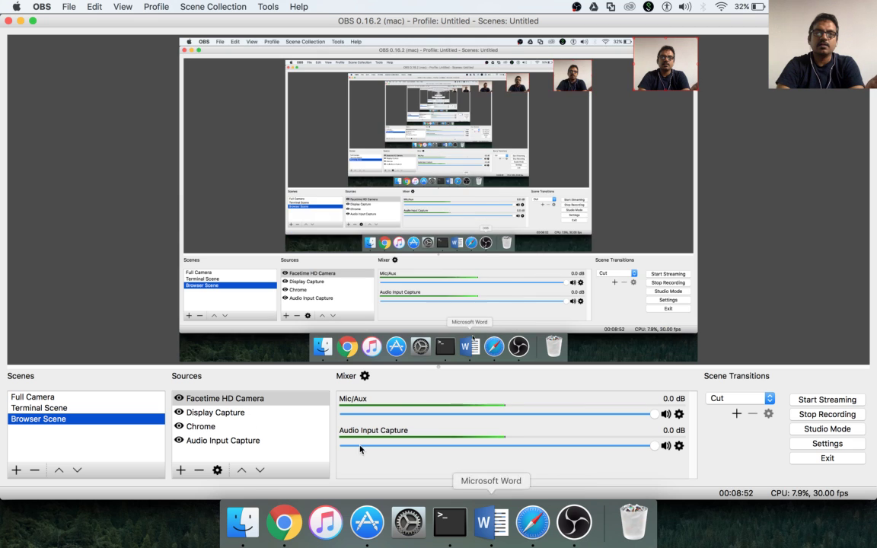